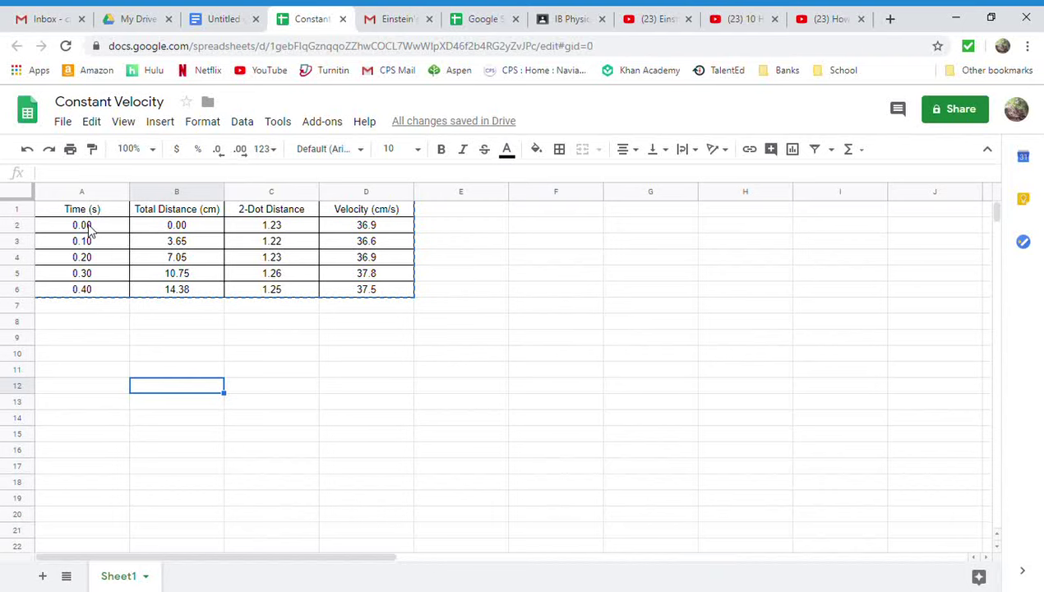
# Insert a chart from the Time and Total Distance data in A2:B6.
pyautogui.moveTo(89, 229); pyautogui.dragTo(179, 287)
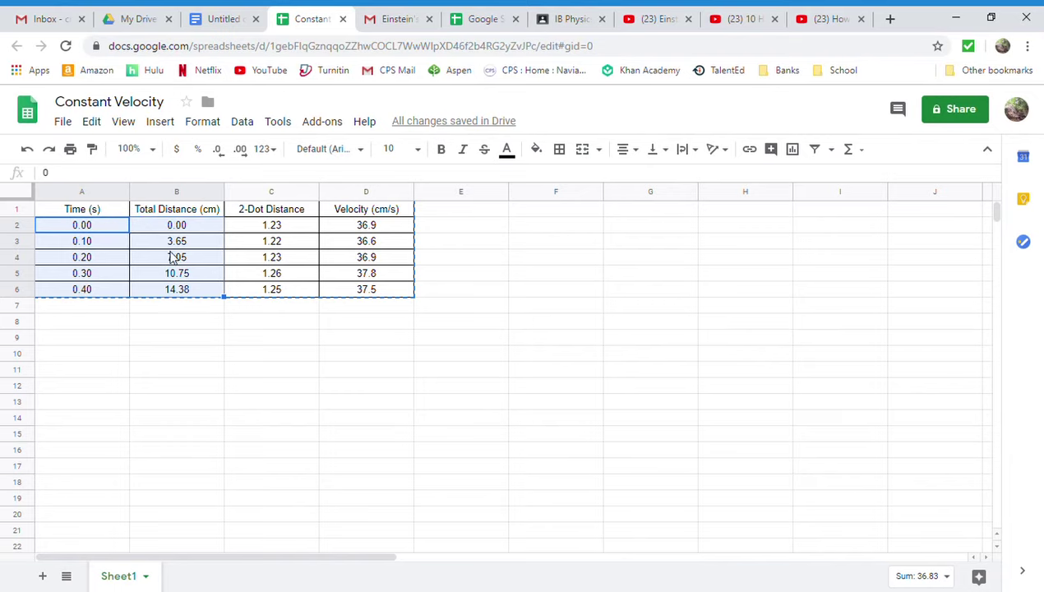
pyautogui.click(161, 122)
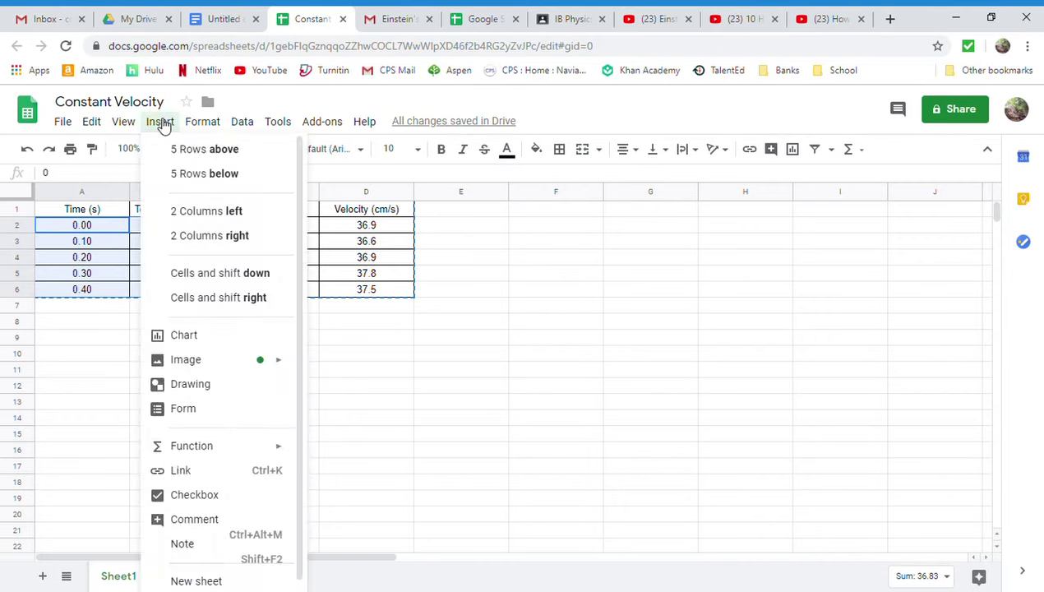
pyautogui.click(189, 339)
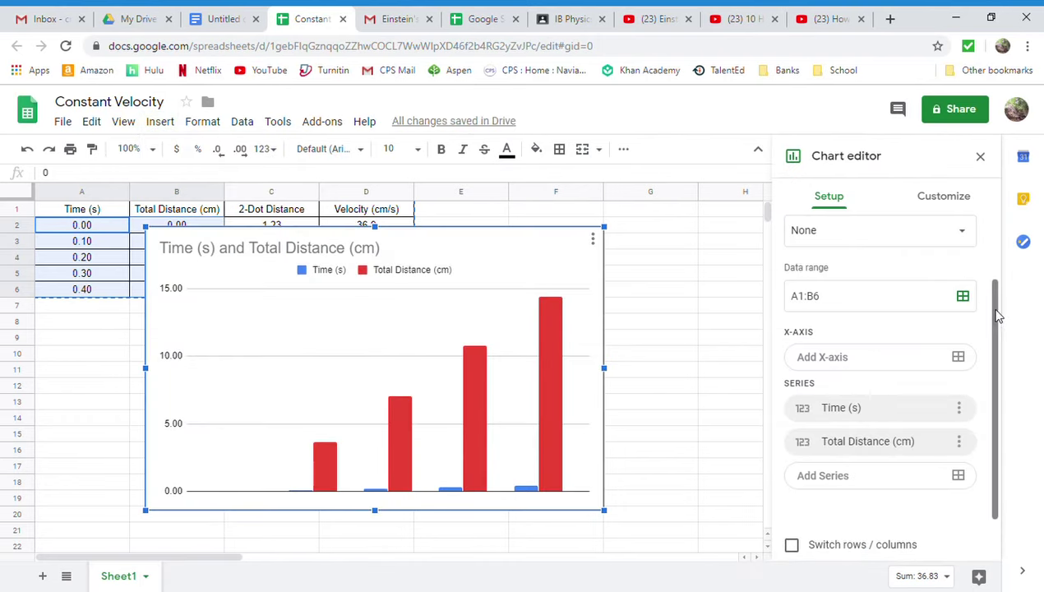
# Change the chart type to Scatter chart and use column A as labels.
pyautogui.moveTo(996, 315); pyautogui.dragTo(996, 251)
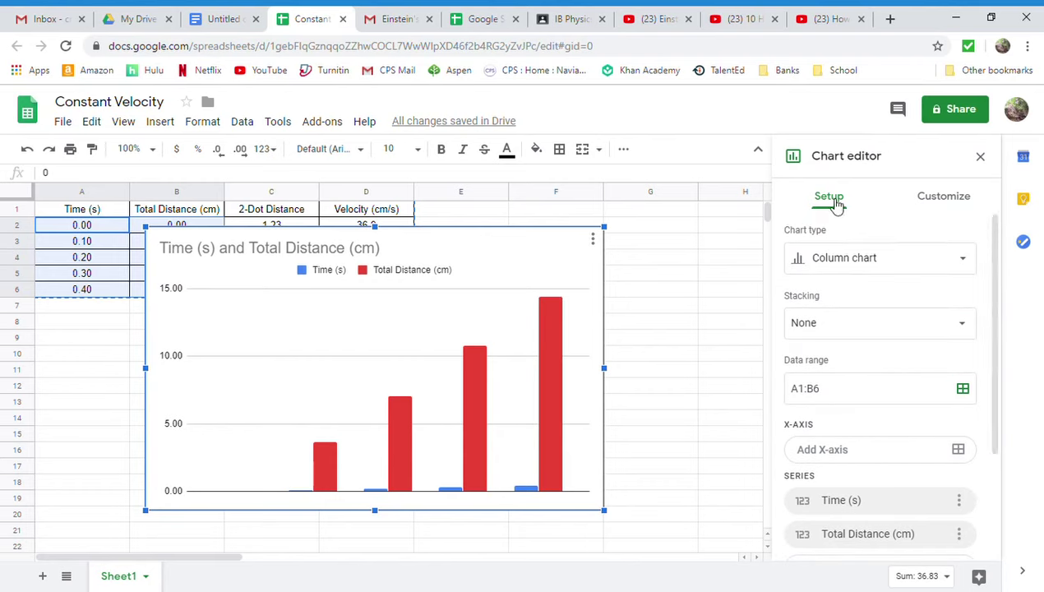
pyautogui.click(970, 265)
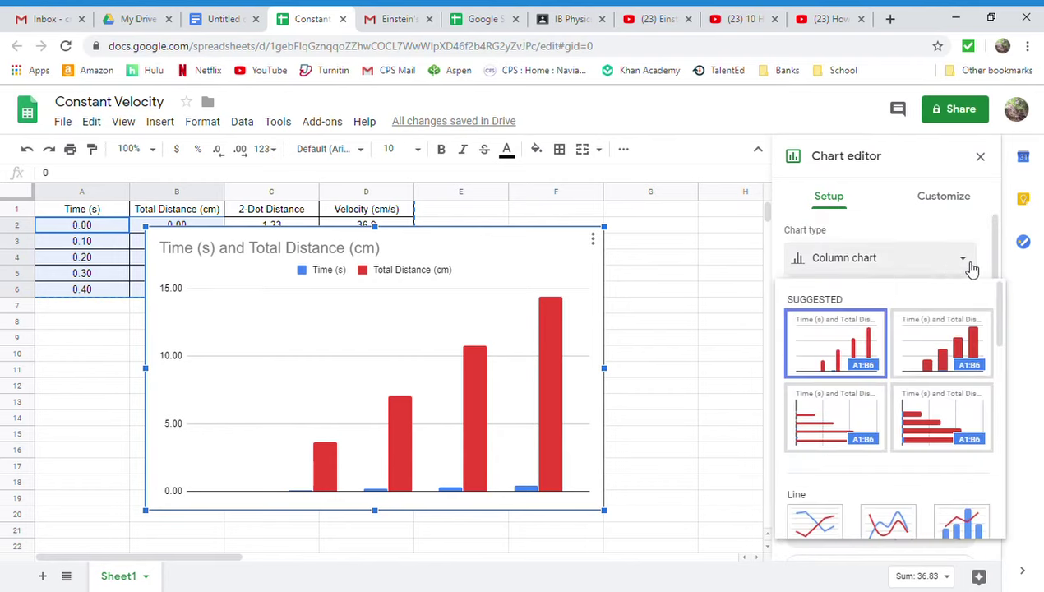
pyautogui.moveTo(993, 312); pyautogui.dragTo(1014, 449)
pyautogui.click(826, 424)
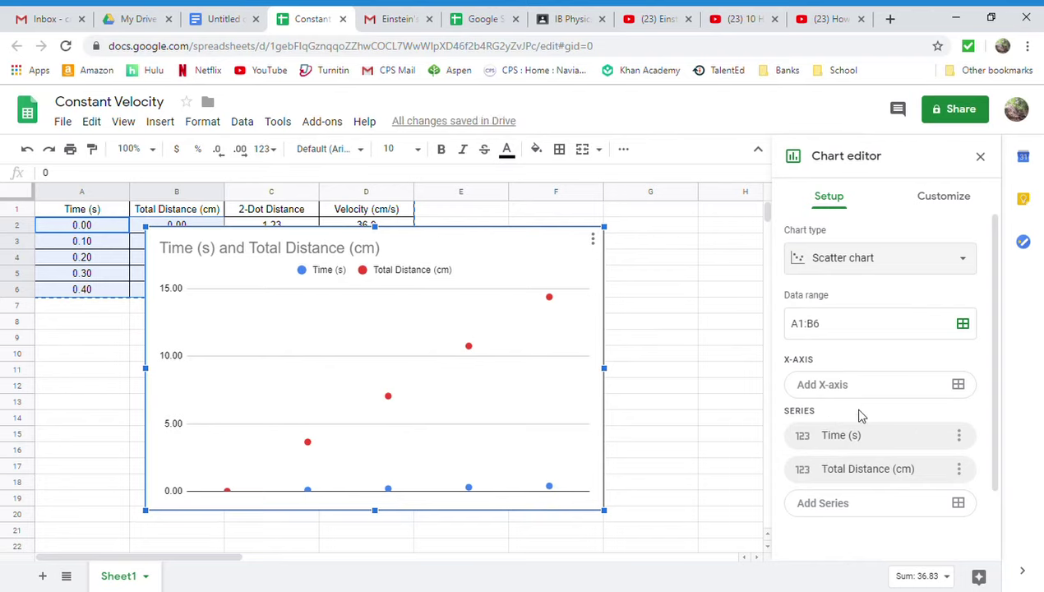
pyautogui.moveTo(996, 392); pyautogui.dragTo(1003, 466)
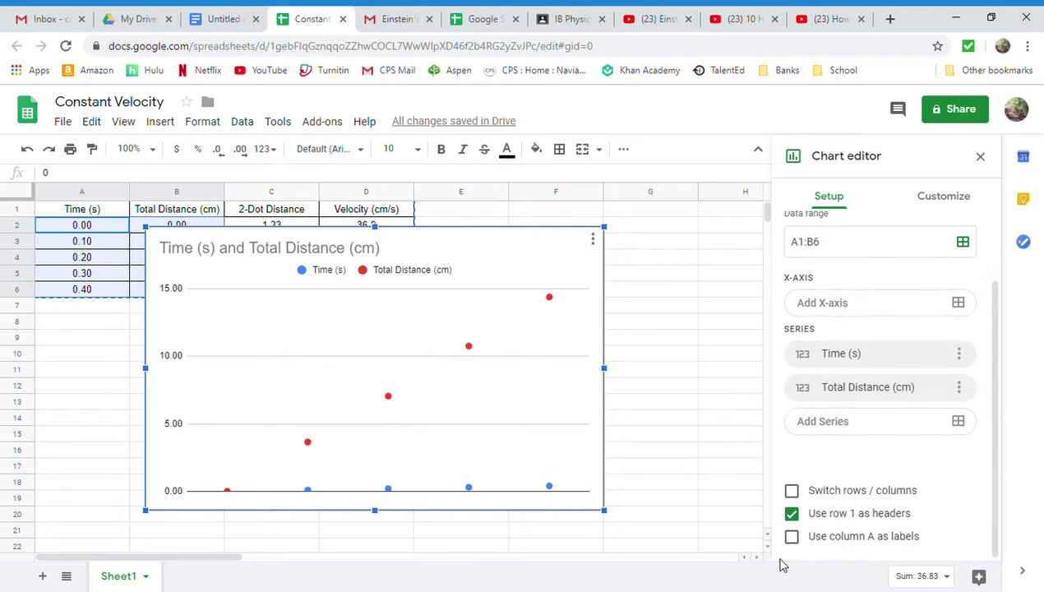
pyautogui.click(792, 536)
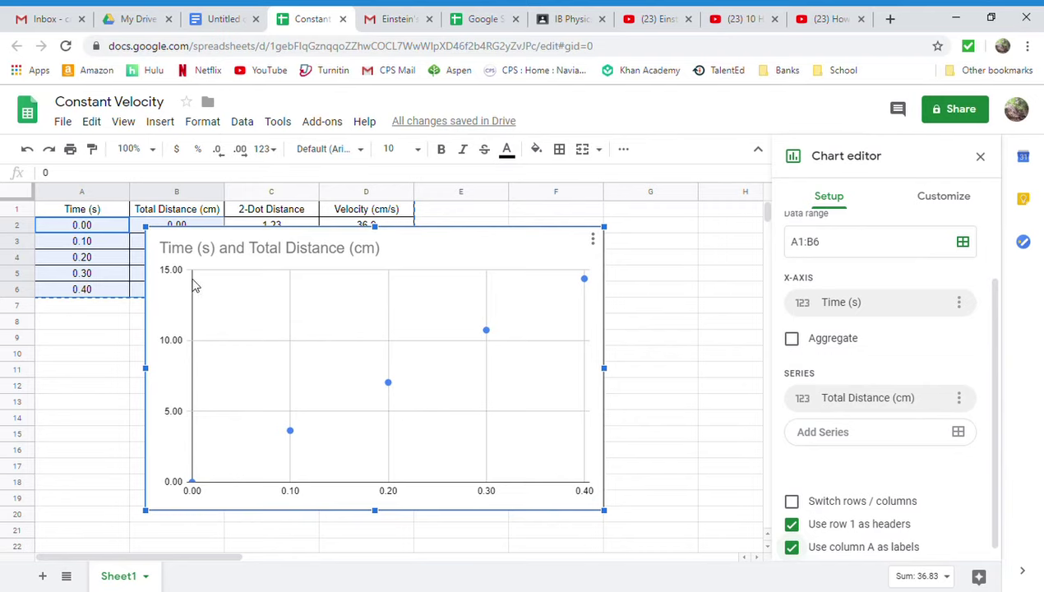
# Delete the chart's title text.
pyautogui.doubleClick(410, 256)
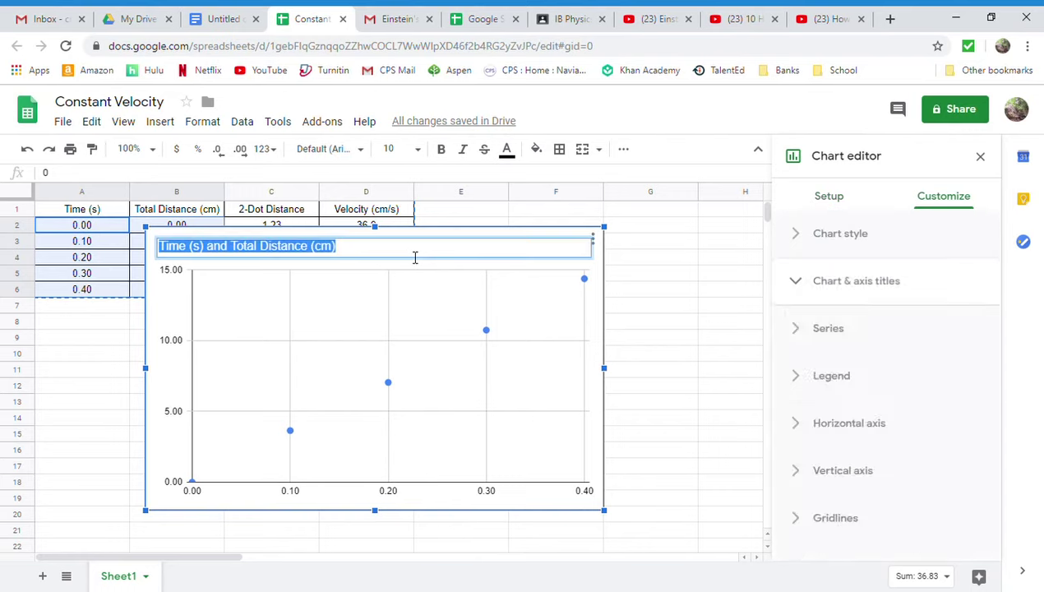
pyautogui.press('BackSpace')
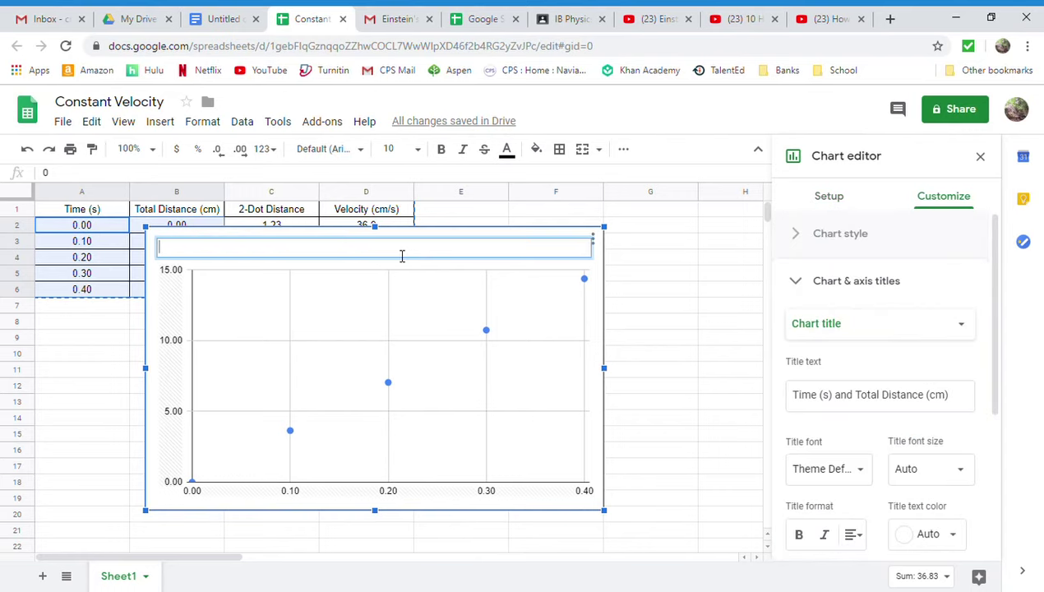
pyautogui.click(417, 307)
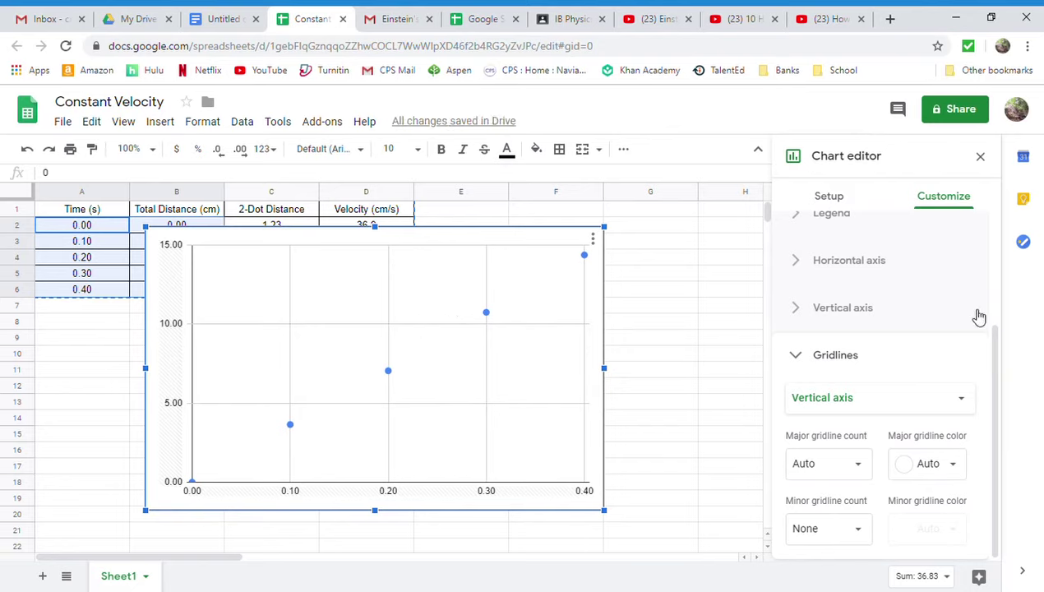
# Set the chart's horizontal axis title to "Time (s)".
pyautogui.moveTo(1004, 361); pyautogui.dragTo(1001, 282)
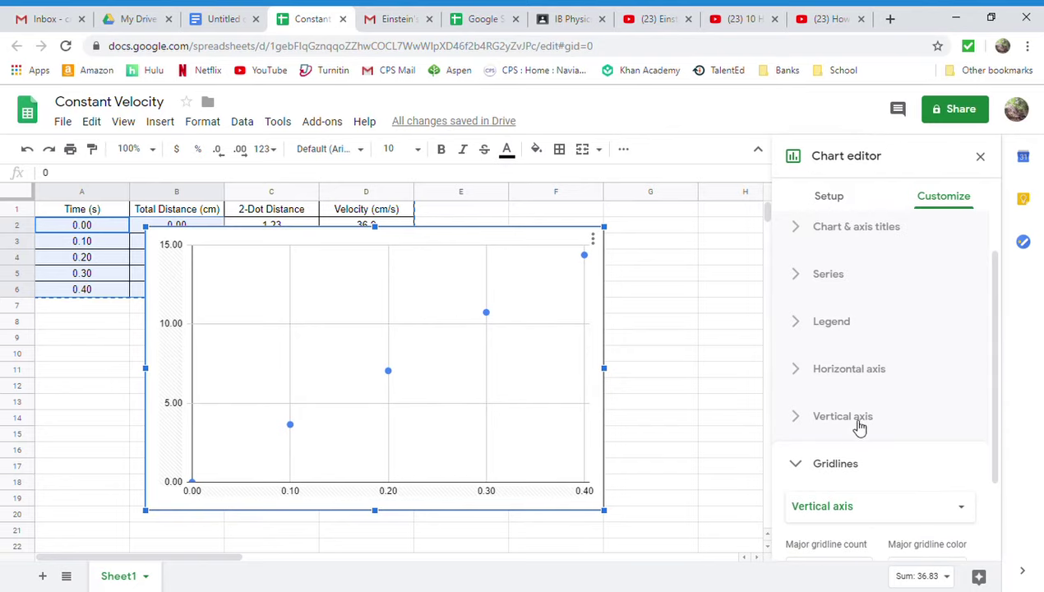
pyautogui.click(802, 466)
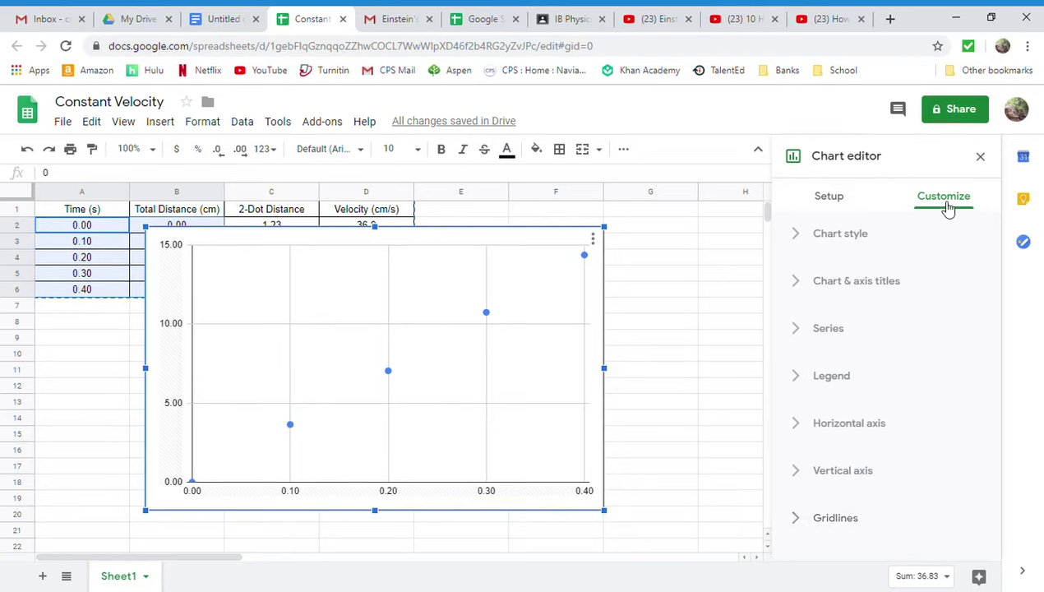
pyautogui.click(794, 284)
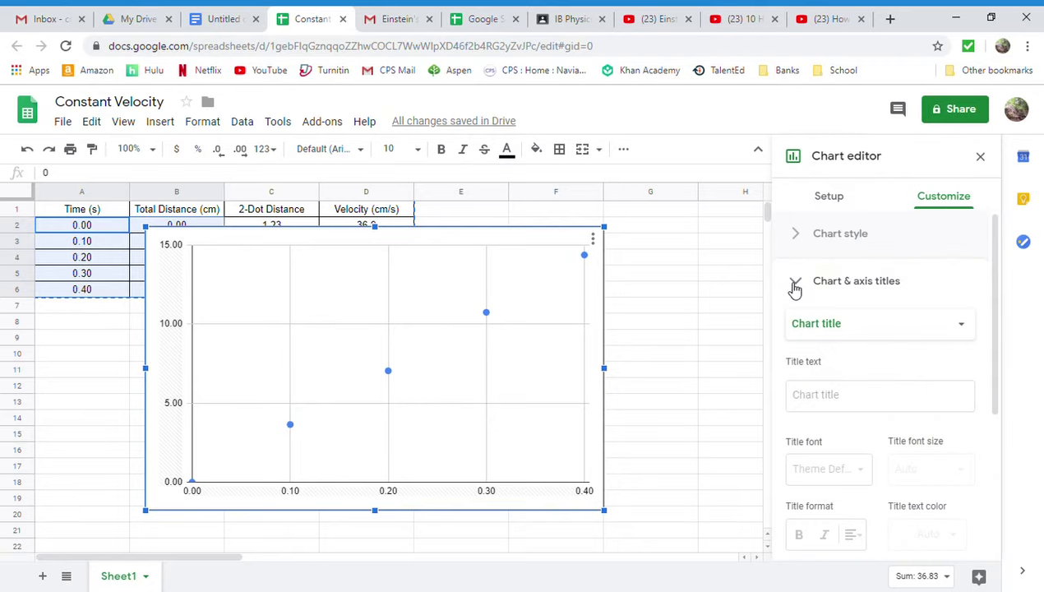
pyautogui.click(968, 328)
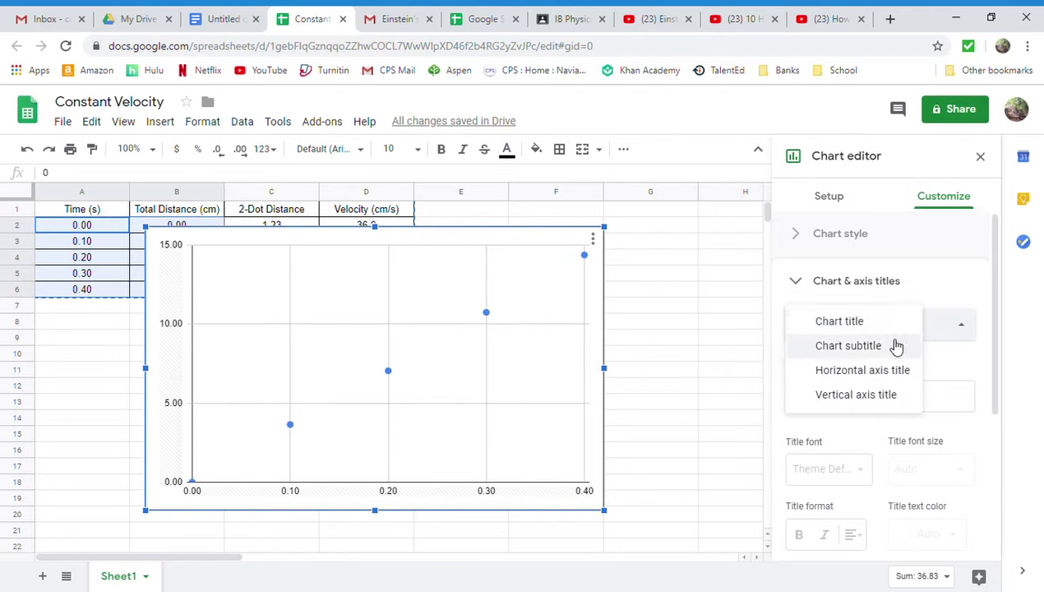
pyautogui.click(856, 372)
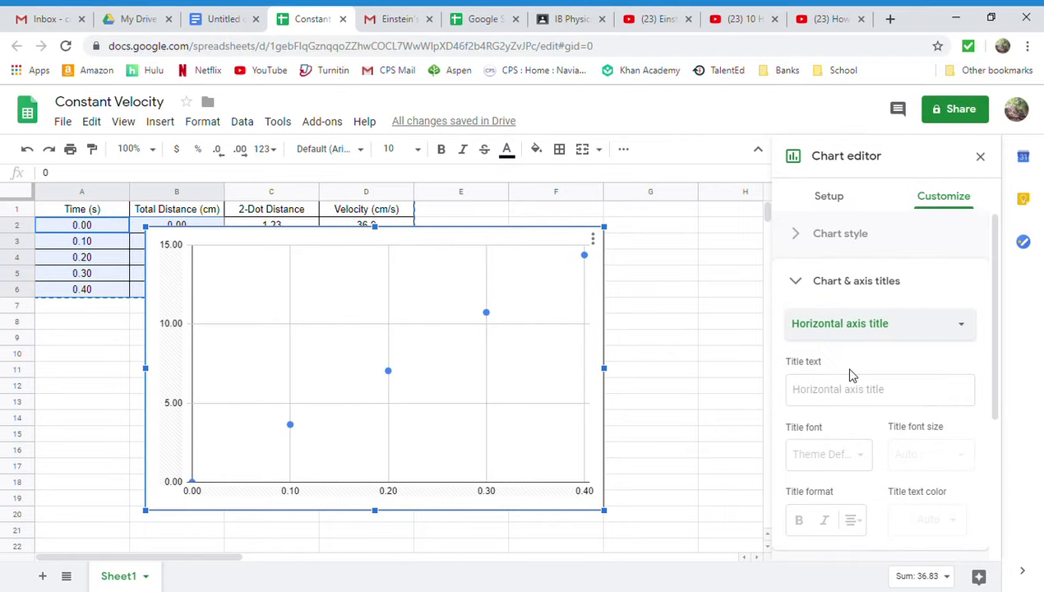
pyautogui.click(836, 401)
pyautogui.write('Tim')
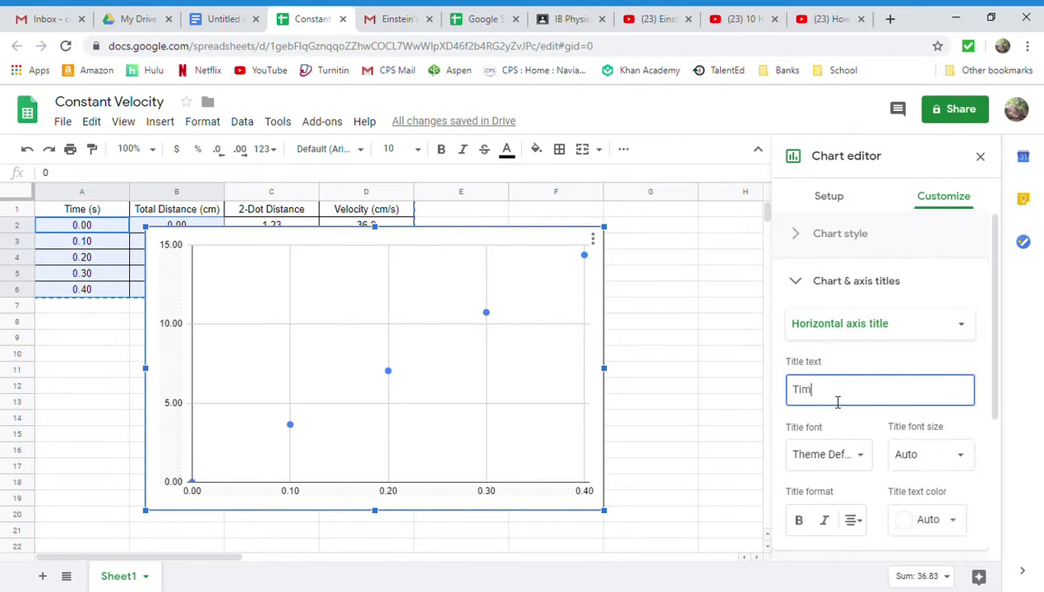
pyautogui.write('e (s)')
# Set the chart's vertical axis title to "Total Distance (cm)".
pyautogui.click(963, 327)
pyautogui.click(855, 347)
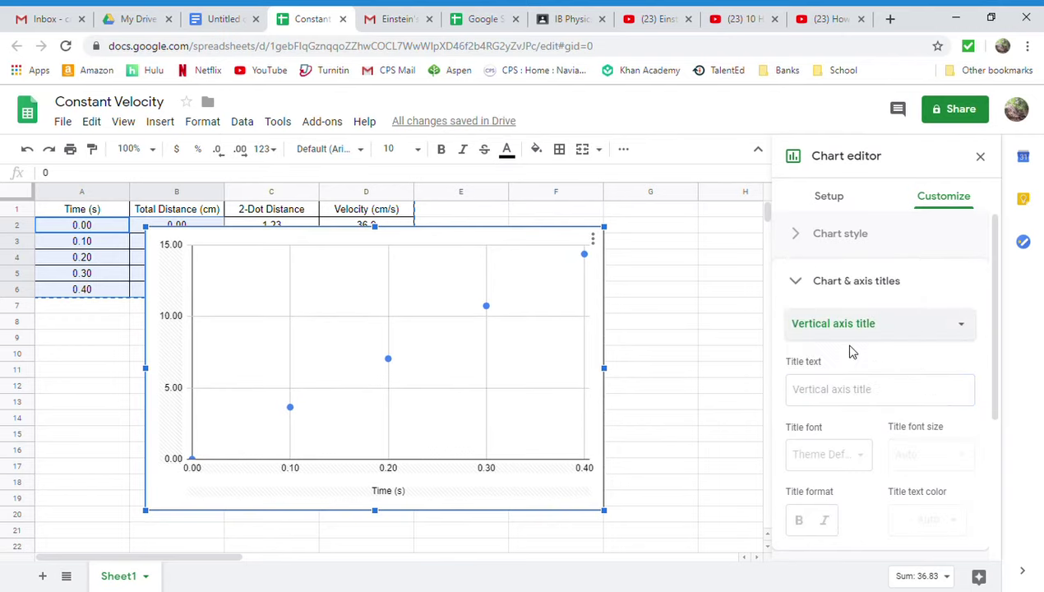
pyautogui.click(810, 394)
pyautogui.write('Total Distance')
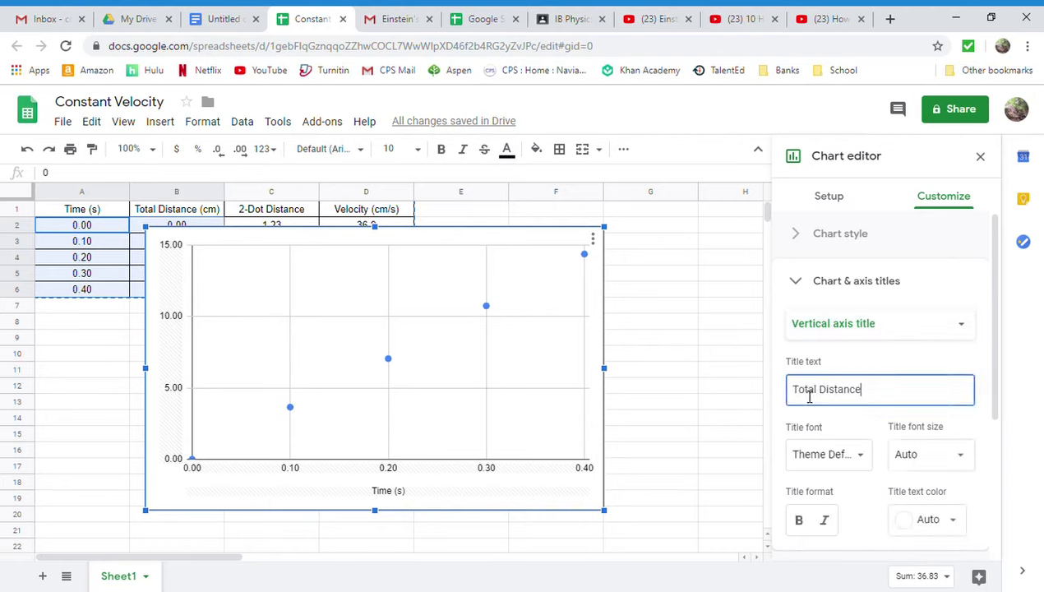
pyautogui.write(' (cm)')
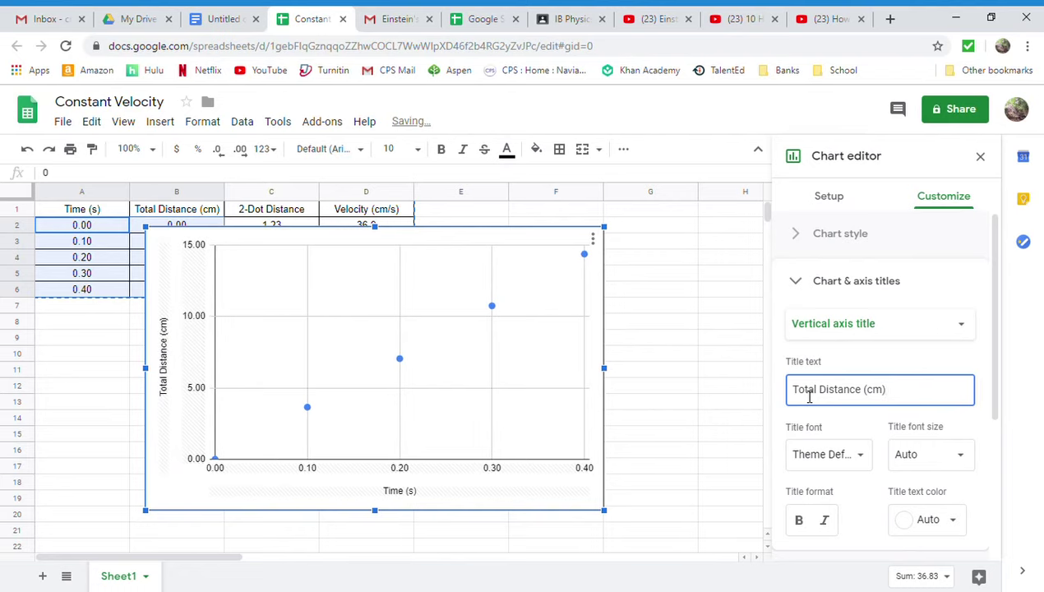
pyautogui.click(934, 372)
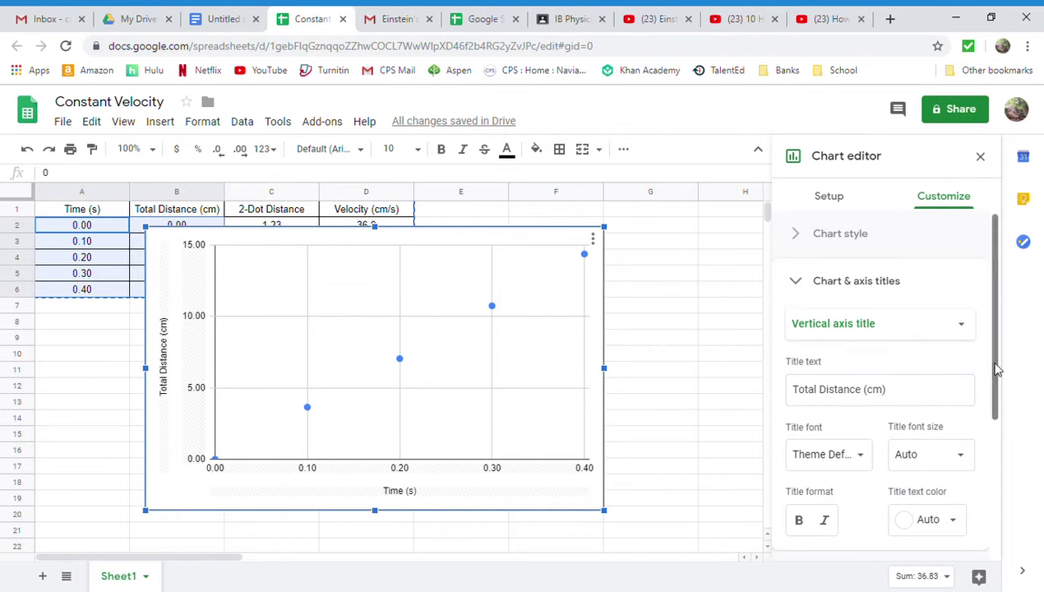
pyautogui.moveTo(997, 368); pyautogui.dragTo(1002, 420)
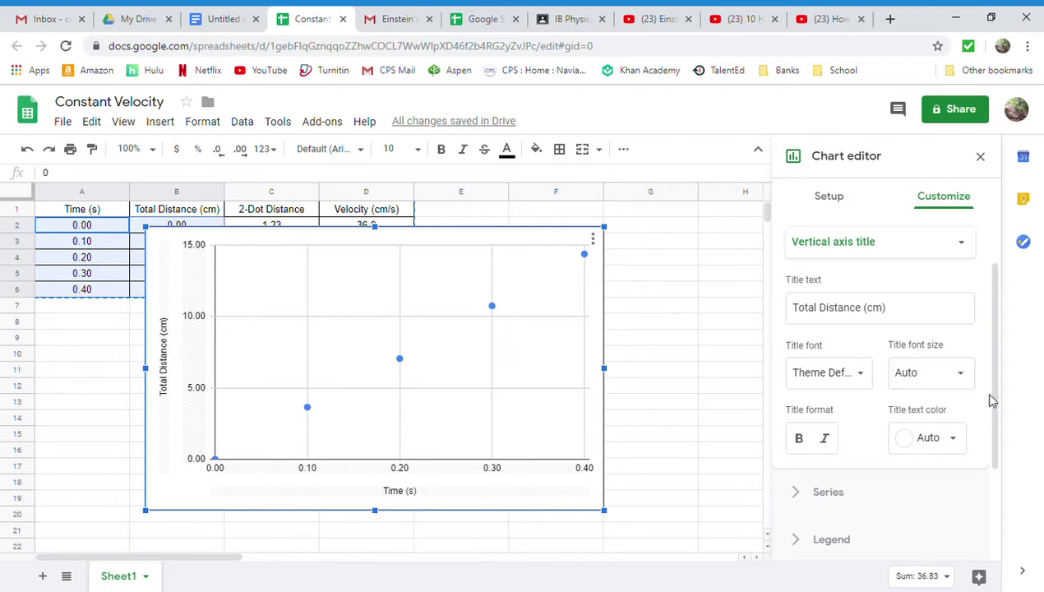
pyautogui.moveTo(996, 400); pyautogui.dragTo(999, 349)
pyautogui.click(797, 290)
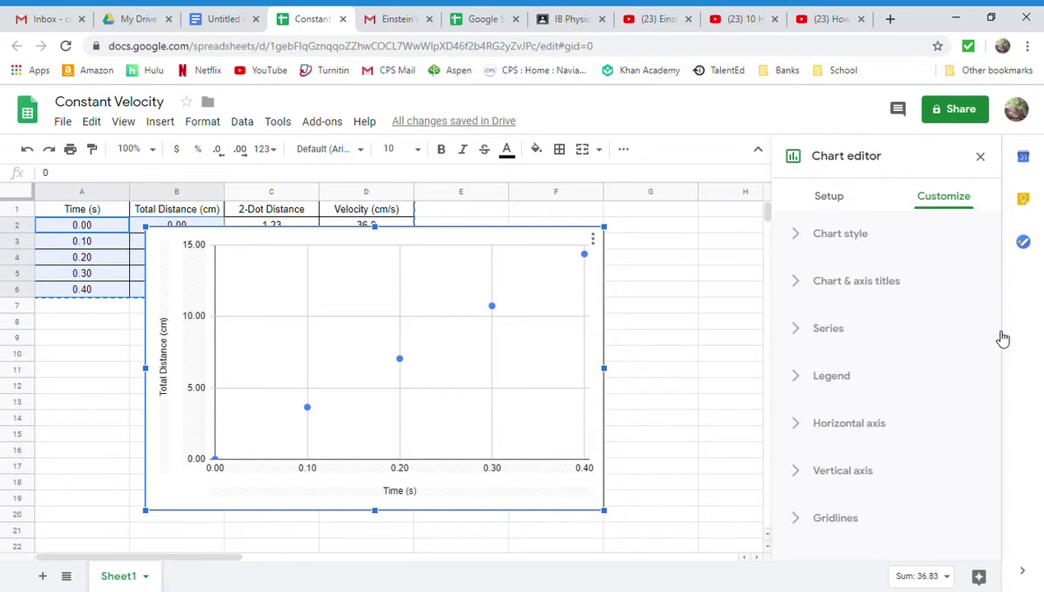
# Set the point size of the Total Distance (cm) series to 5px.
pyautogui.click(803, 329)
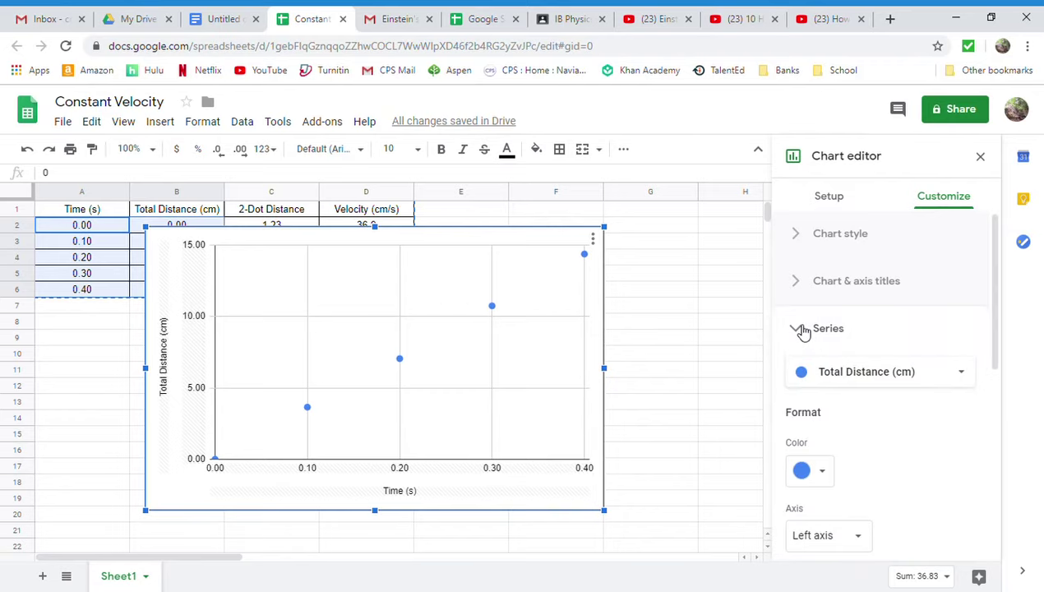
pyautogui.moveTo(994, 321); pyautogui.dragTo(999, 380)
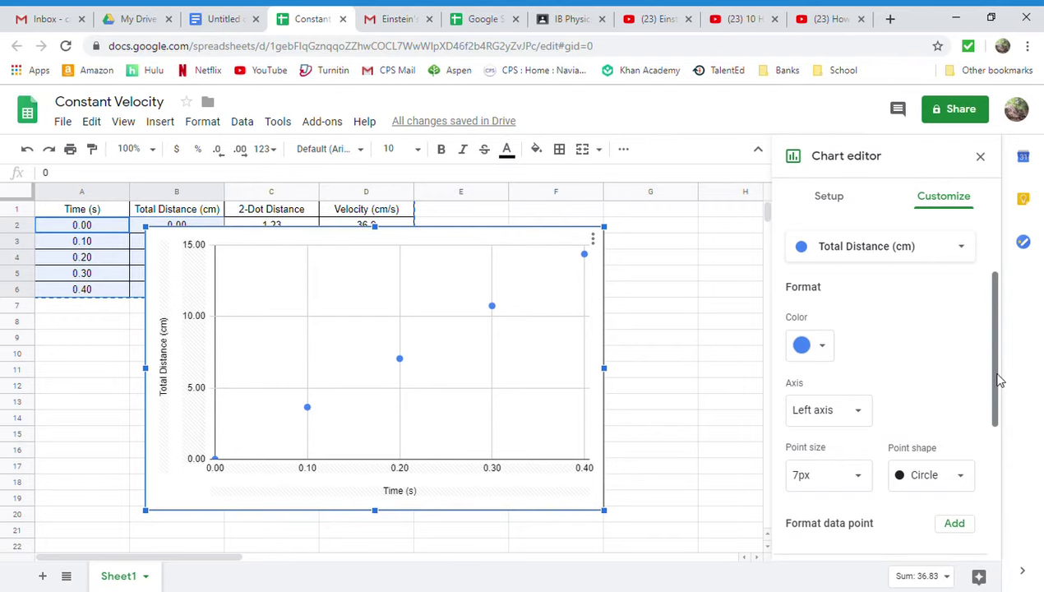
pyautogui.moveTo(999, 380); pyautogui.dragTo(1000, 404)
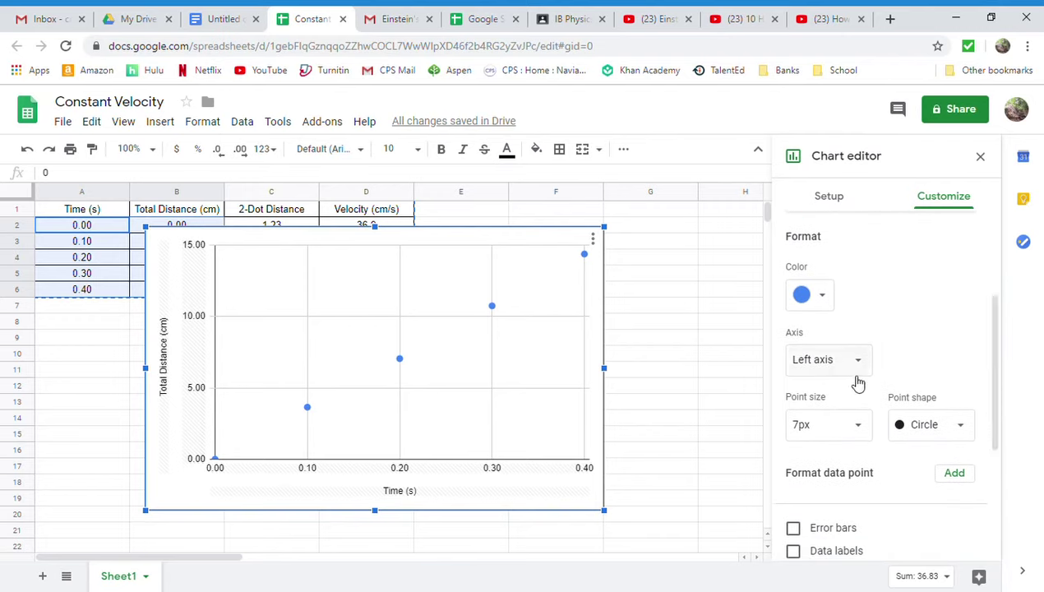
pyautogui.click(863, 427)
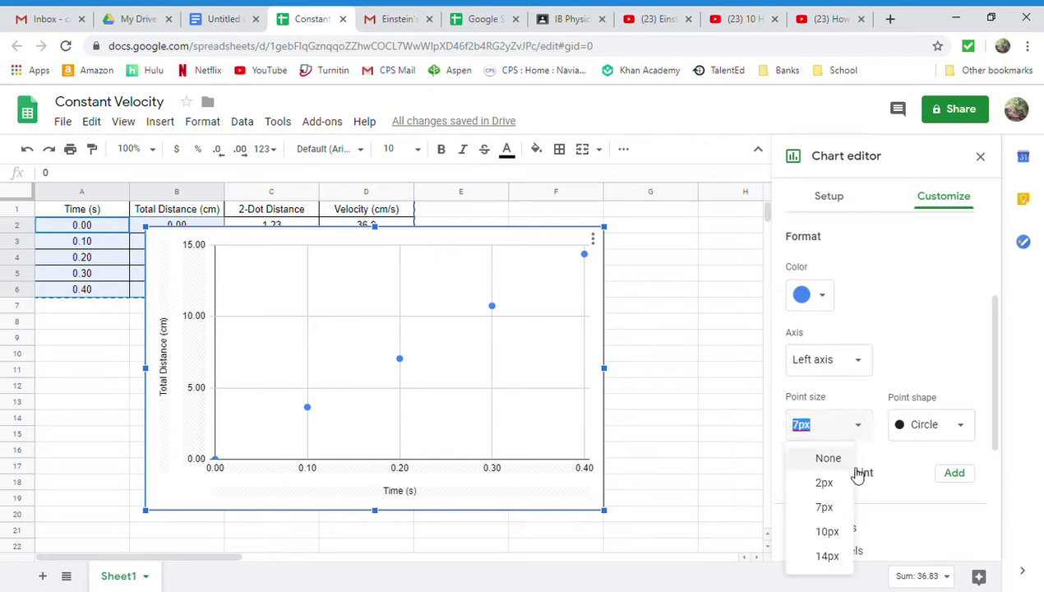
pyautogui.write('5')
pyautogui.press('Return')
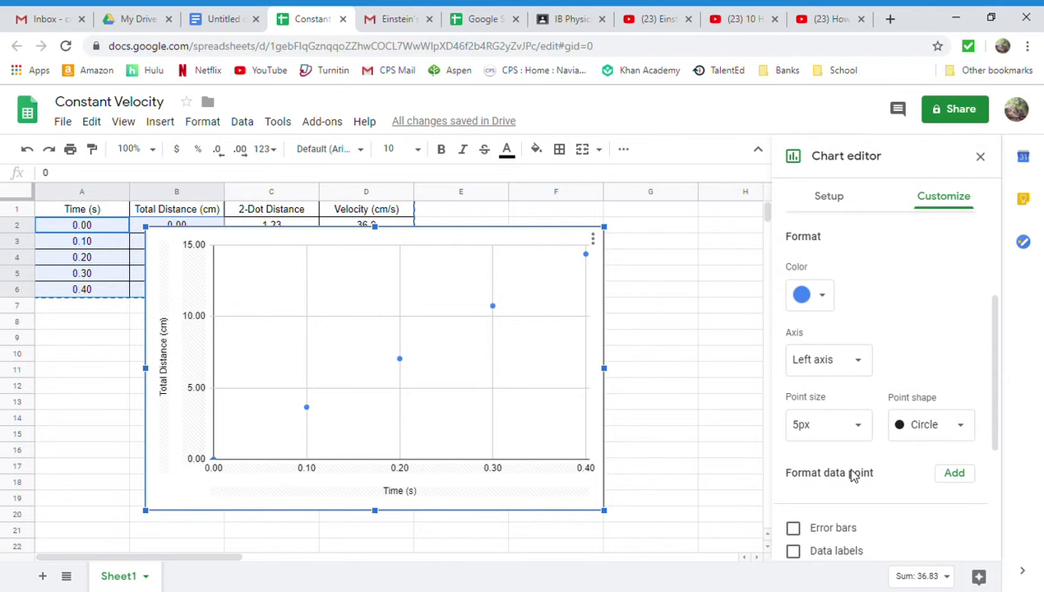
pyautogui.click(967, 430)
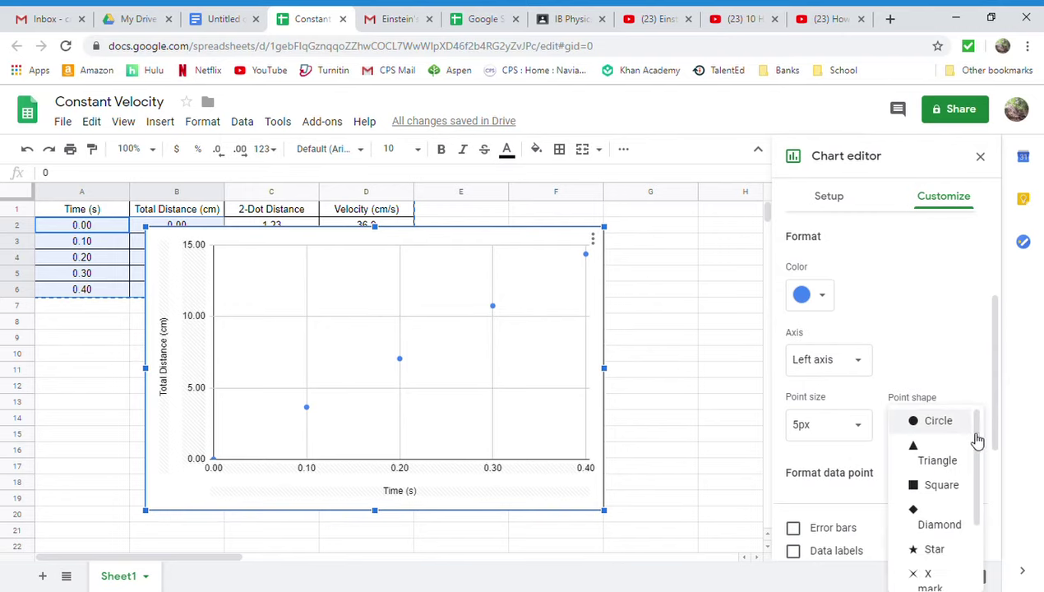
pyautogui.moveTo(976, 430); pyautogui.dragTo(1008, 471)
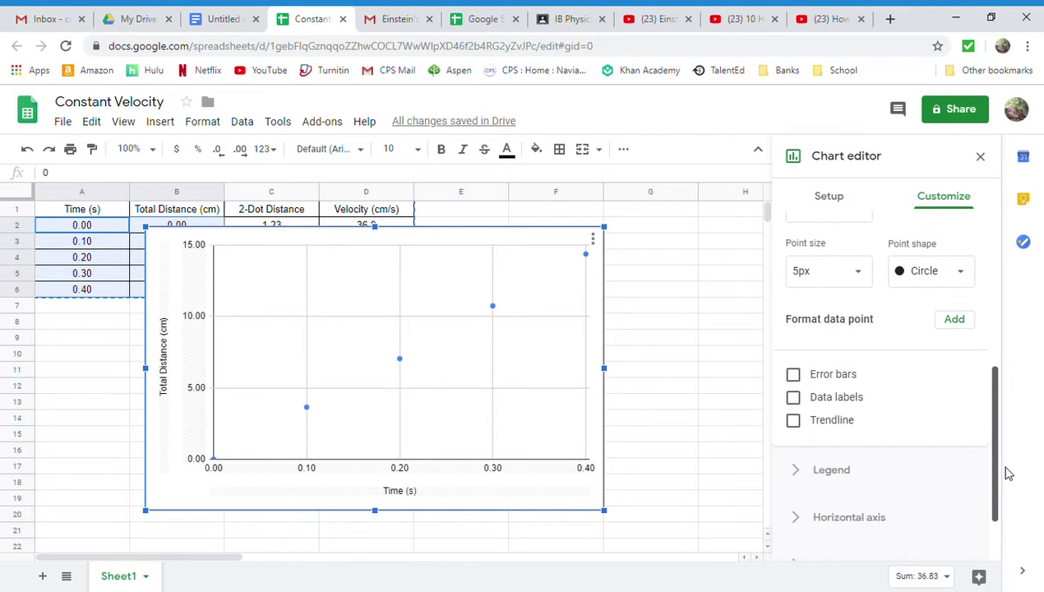
# Try adding a trendline to the Total Distance (cm) series, look at its type options, and undo it.
pyautogui.click(793, 421)
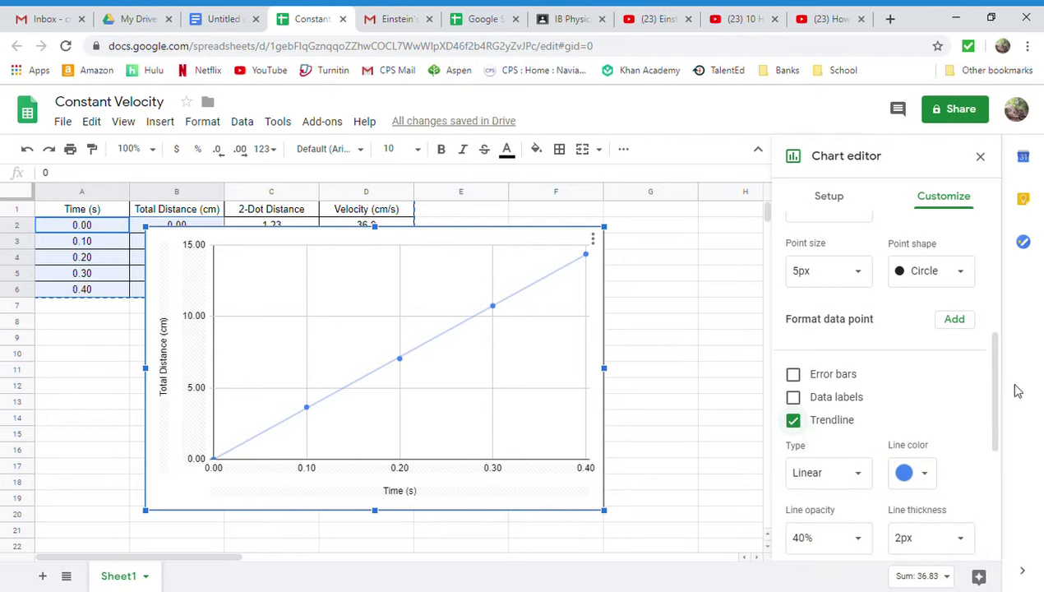
pyautogui.moveTo(996, 379); pyautogui.dragTo(1003, 437)
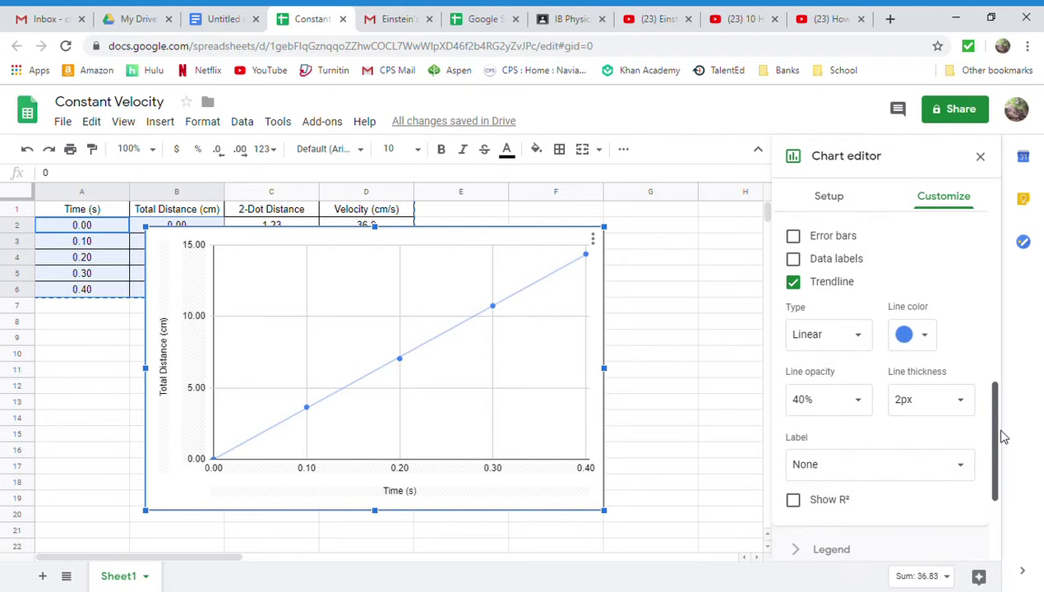
pyautogui.click(860, 334)
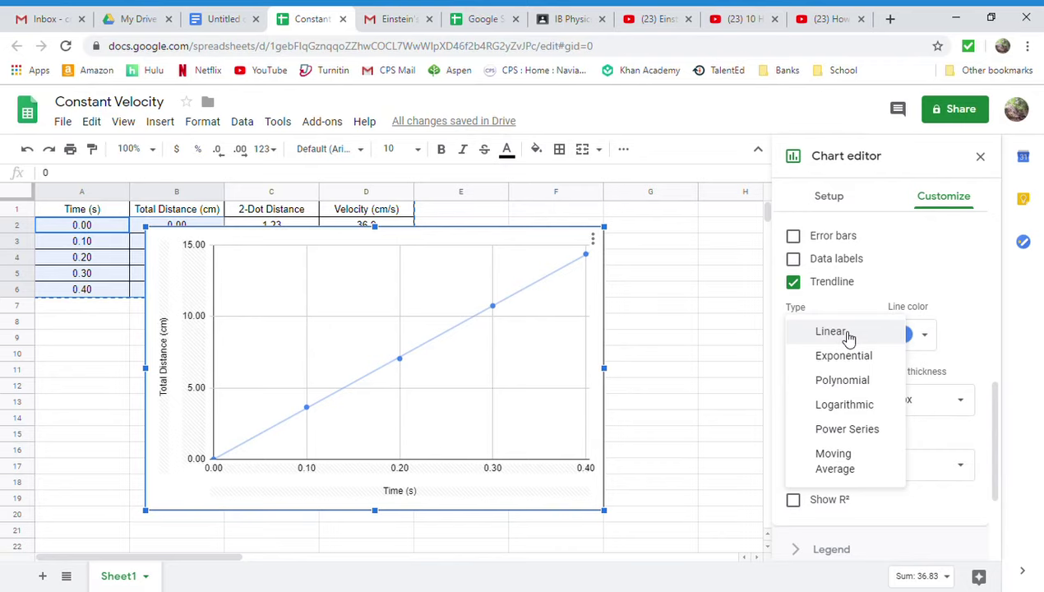
pyautogui.hotkey('ctrl', 'z')
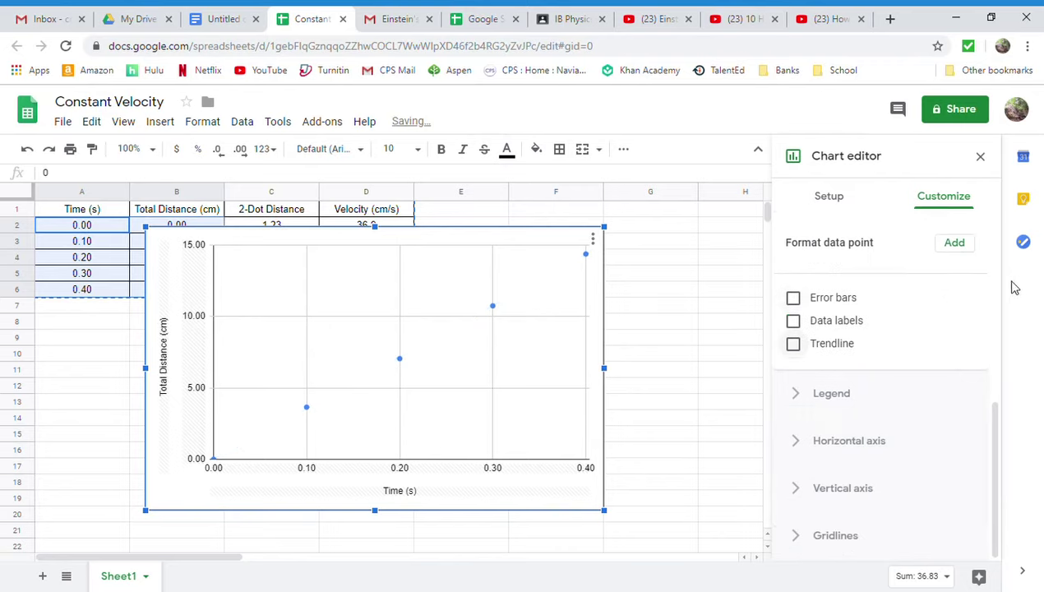
# Add a trendline to the Total Distance (cm) series of the scatter chart.
pyautogui.moveTo(998, 425); pyautogui.dragTo(997, 343)
pyautogui.click(794, 516)
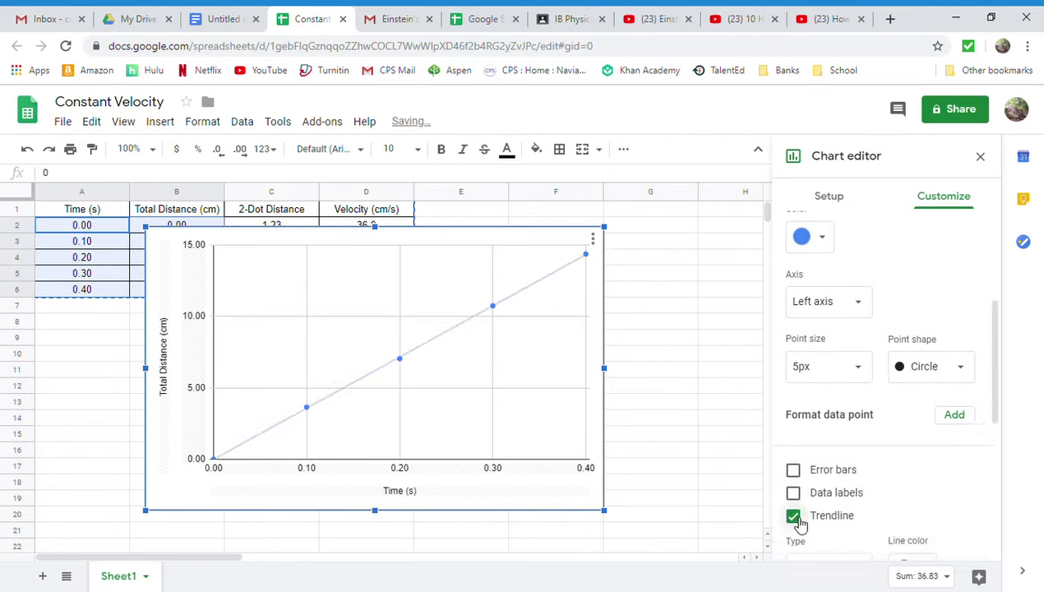
# Set the line opacity of the Total Distance (cm) trendline to 70%.
pyautogui.moveTo(998, 374); pyautogui.dragTo(1002, 443)
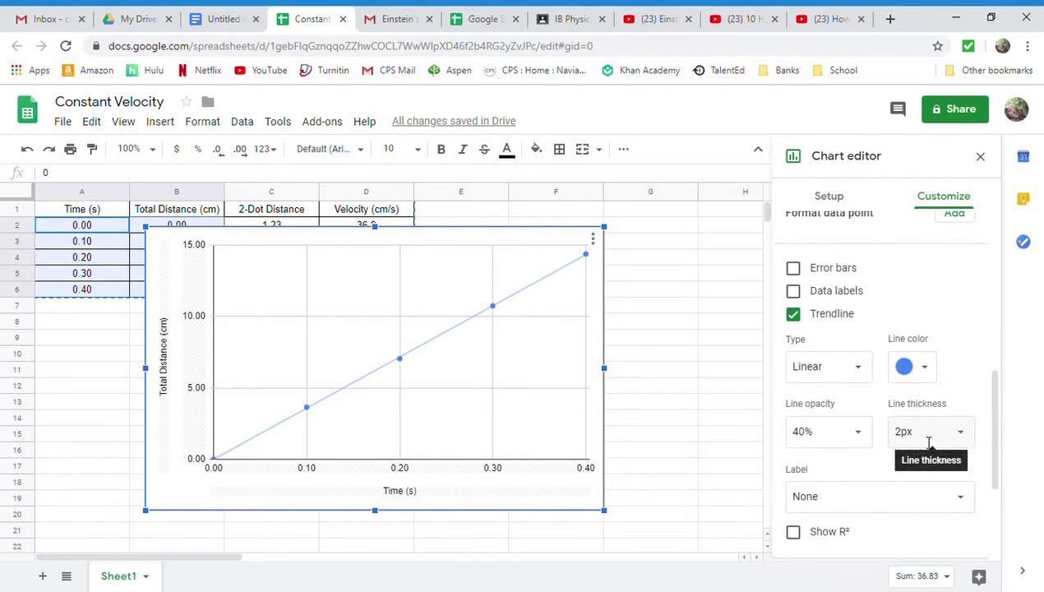
pyautogui.click(858, 434)
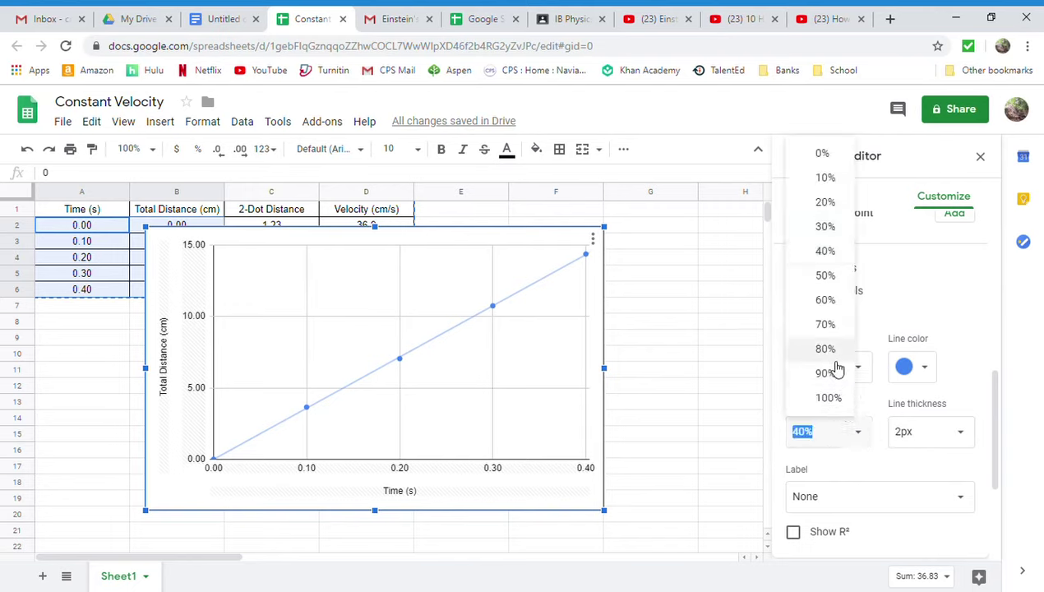
pyautogui.click(825, 324)
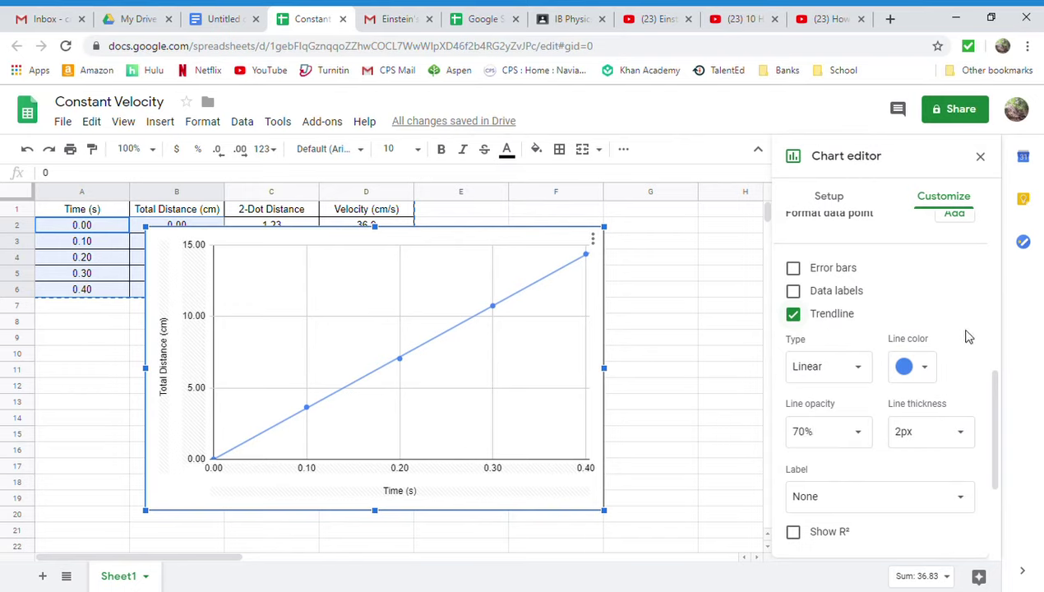
# Label the linear trendline with its equation and show its R² value in the chart.
pyautogui.moveTo(996, 387); pyautogui.dragTo(1001, 428)
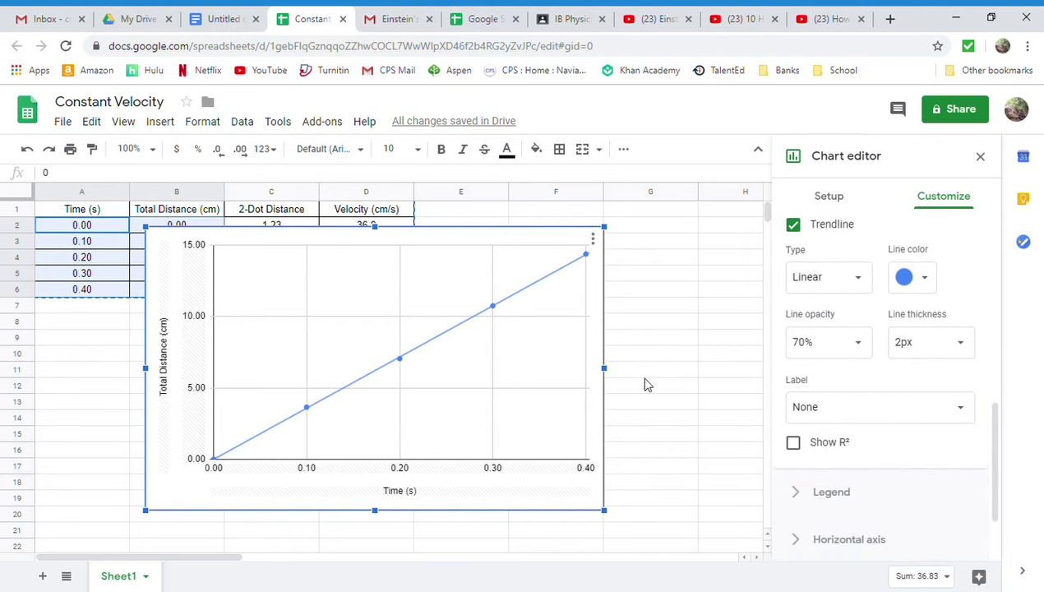
pyautogui.click(966, 415)
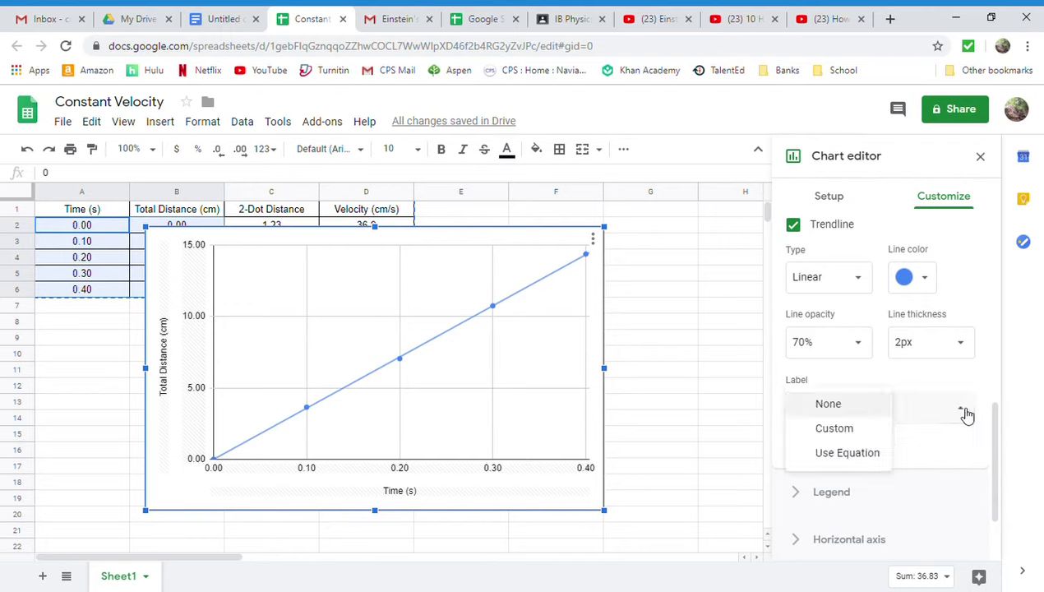
pyautogui.click(852, 456)
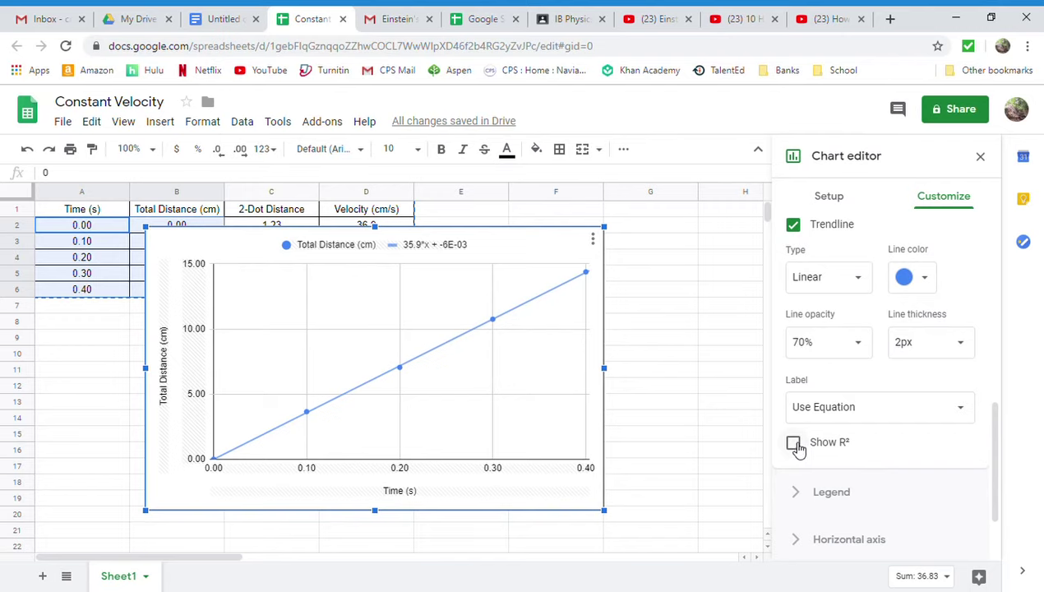
pyautogui.click(793, 444)
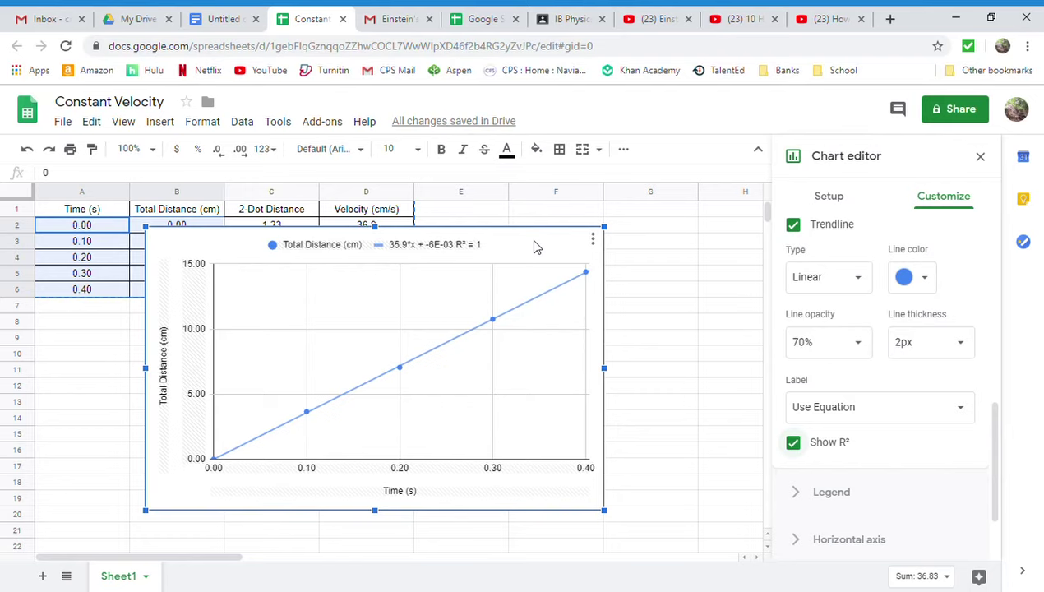
# Copy the finished Total Distance versus Time chart to the clipboard.
pyautogui.click(92, 121)
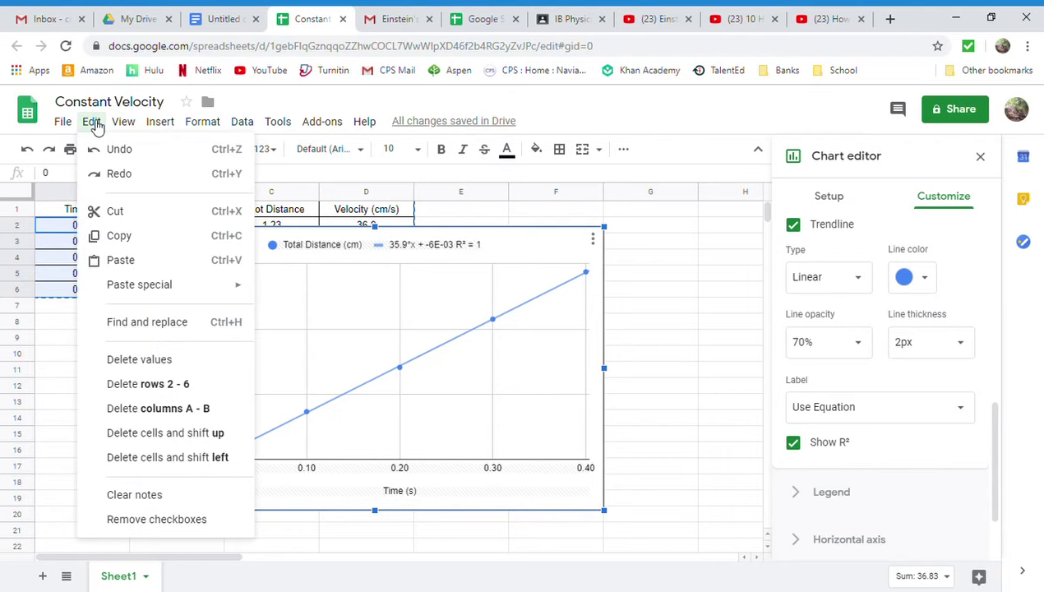
pyautogui.moveTo(124, 123)
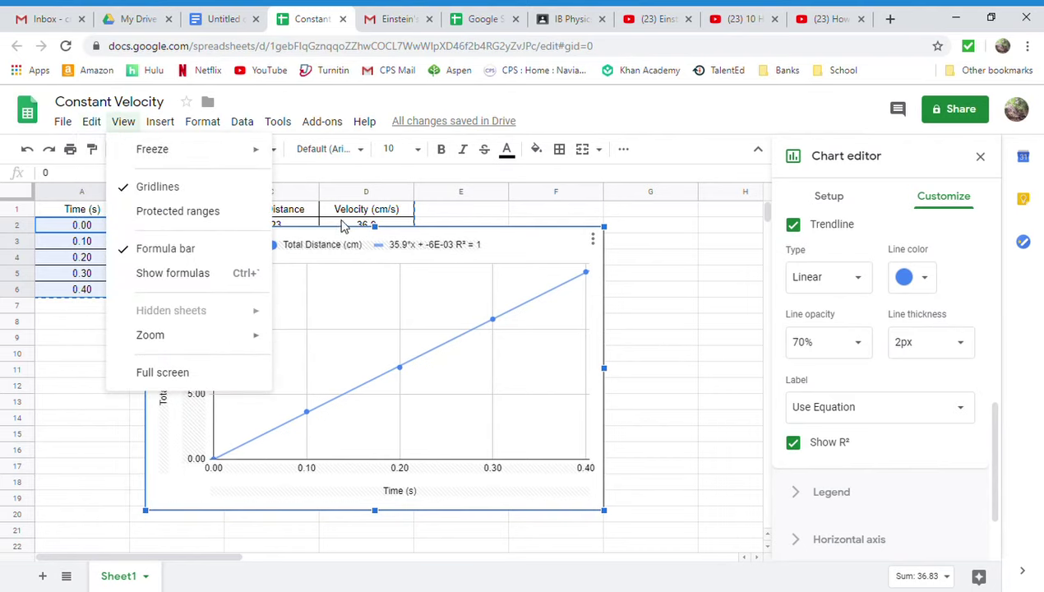
pyautogui.moveTo(91, 122)
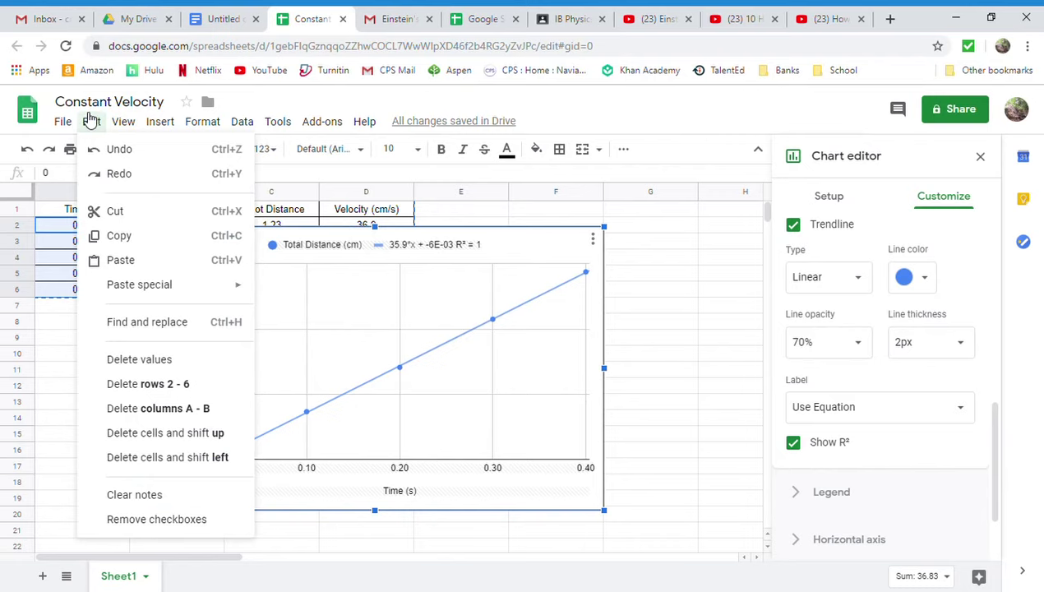
pyautogui.click(119, 238)
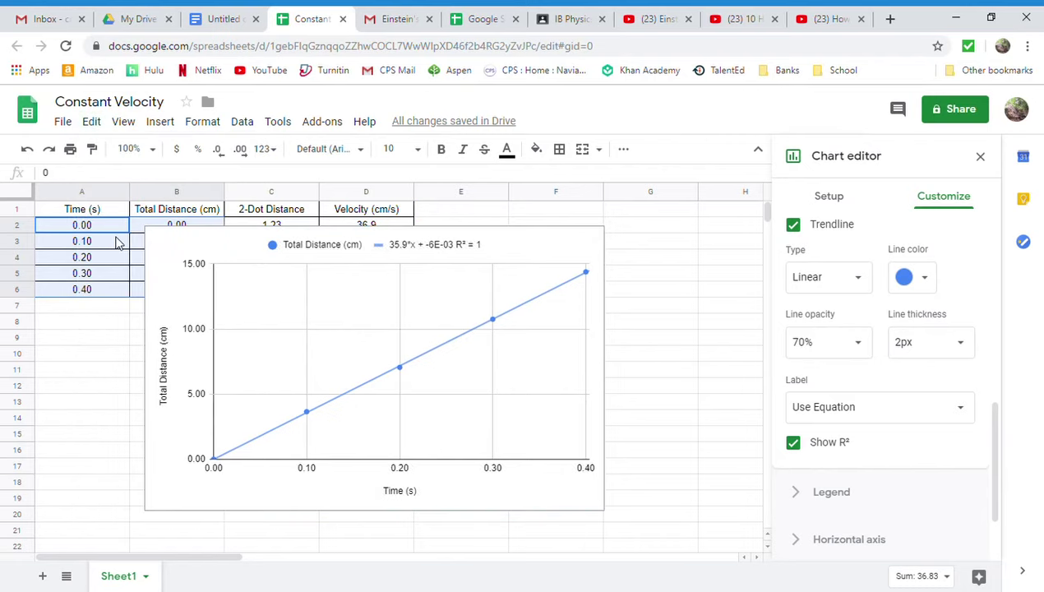
# Switch to the untitled Google Docs document and paste the chart below the Figure 1 caption, linked to the spreadsheet.
pyautogui.click(215, 19)
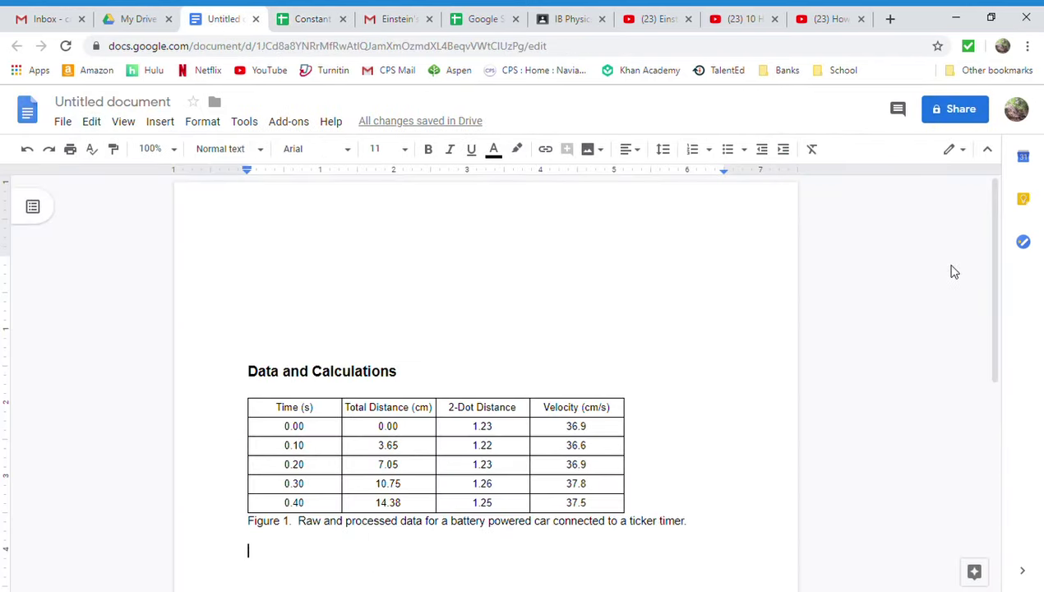
pyautogui.scroll(-2, 1000, 300)
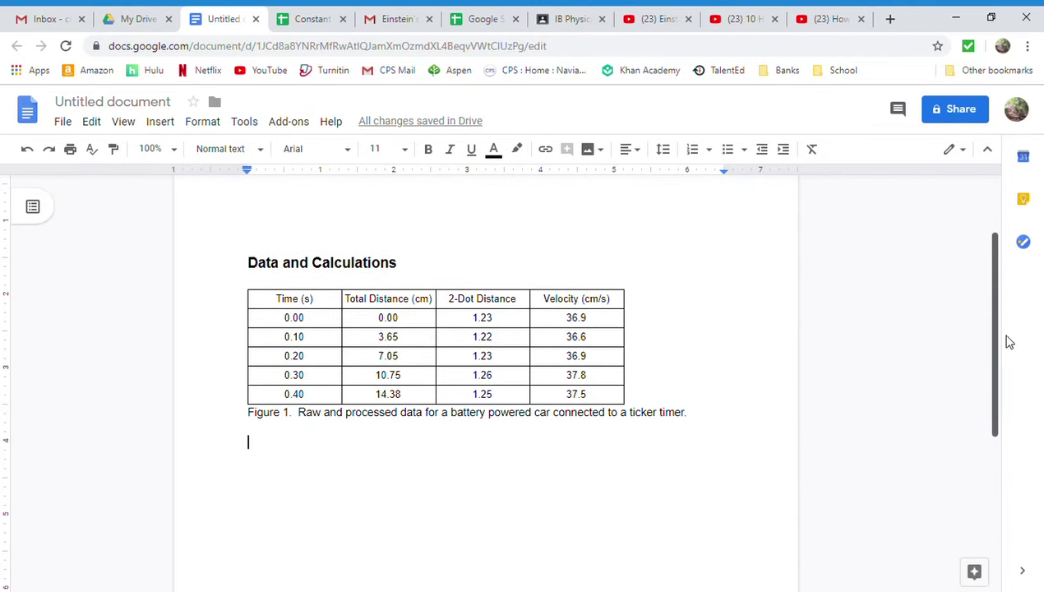
pyautogui.scroll(-1, 1008, 354)
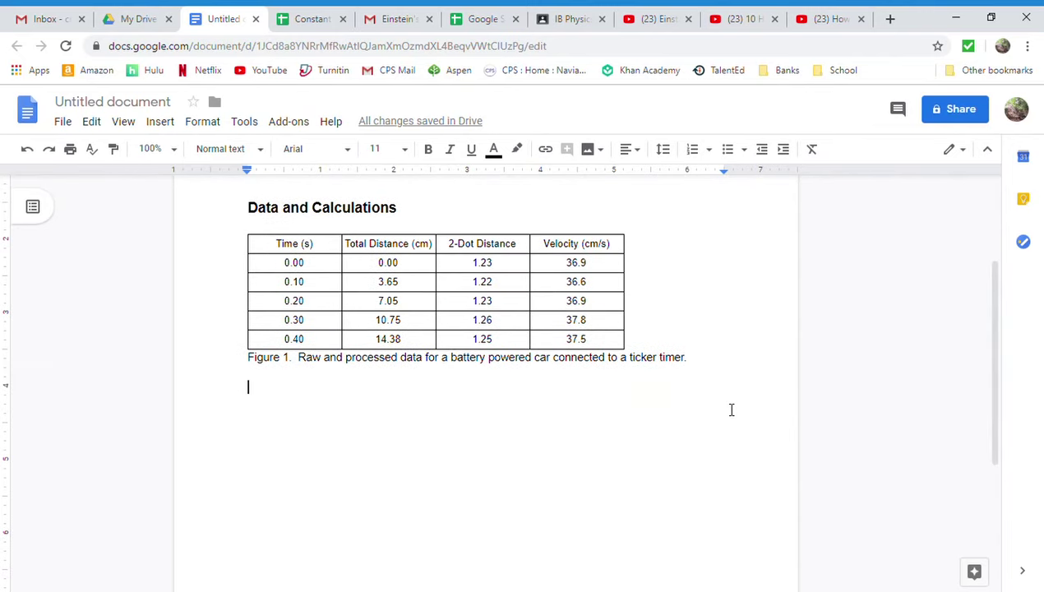
pyautogui.click(687, 359)
pyautogui.press('Return')
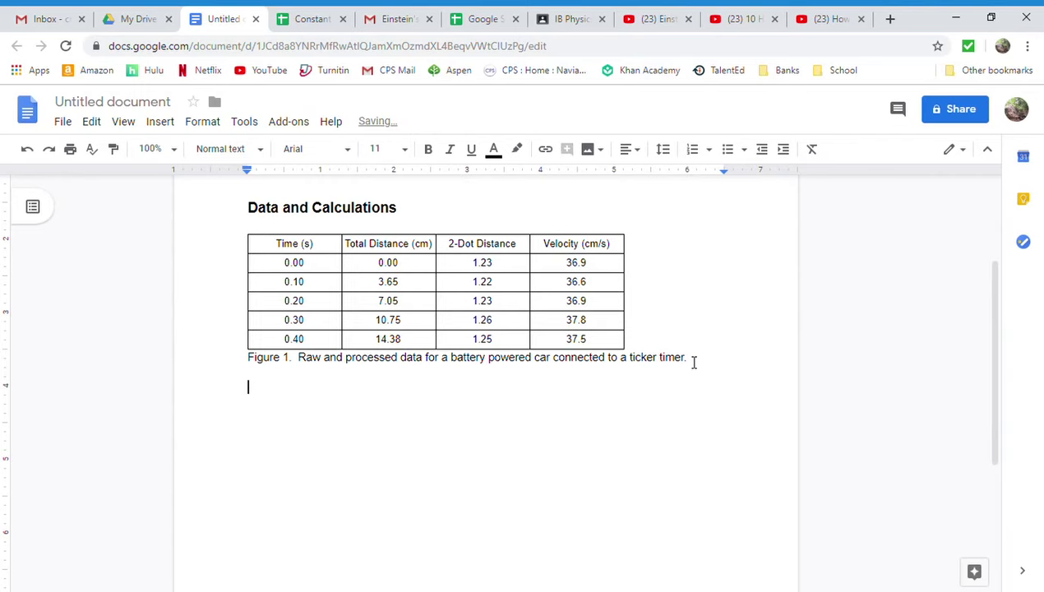
pyautogui.hotkey('ctrl', 'v')
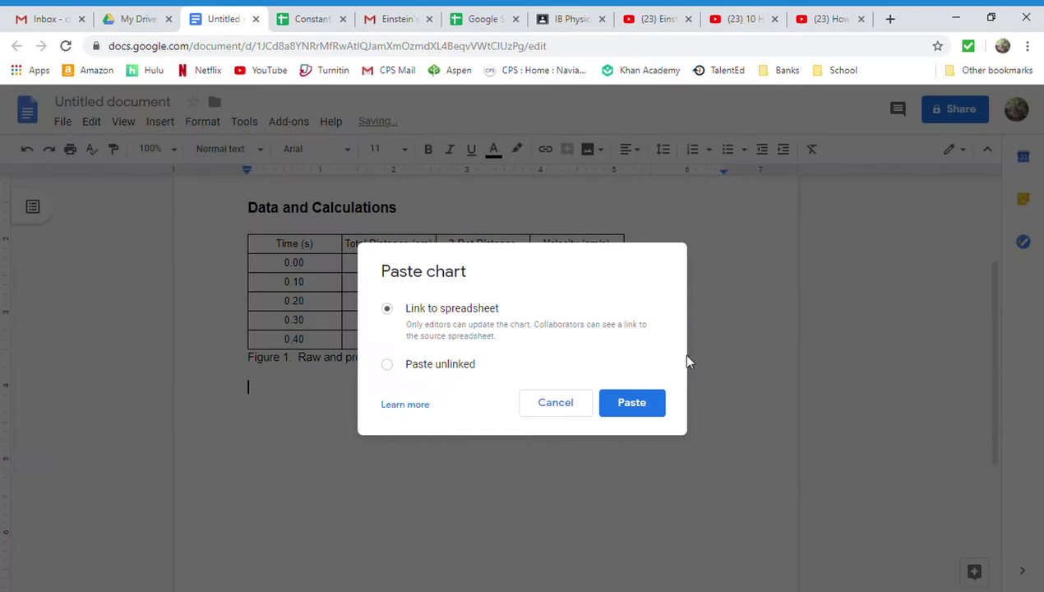
pyautogui.click(631, 403)
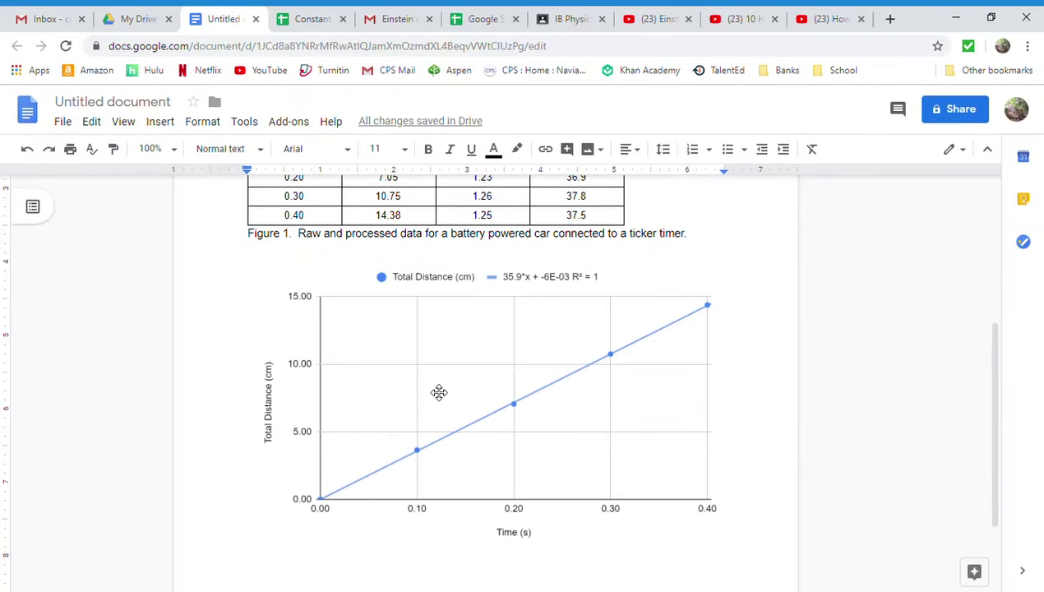
# Add the caption "Figure 2. Total Distance versus Time for a battery powered car using a ticker timer." below the pasted chart.
pyautogui.press('Return')
pyautogui.write('Figure 2')
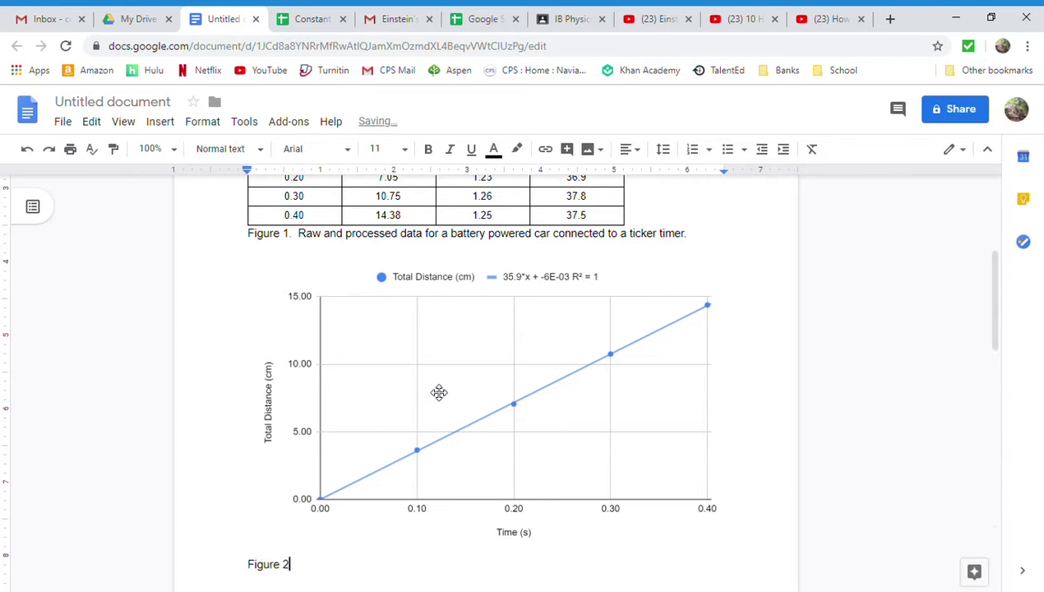
pyautogui.write('.  Total Distc')
pyautogui.press('BackSpace')
pyautogui.press('BackSpace')
pyautogui.write('tance ver')
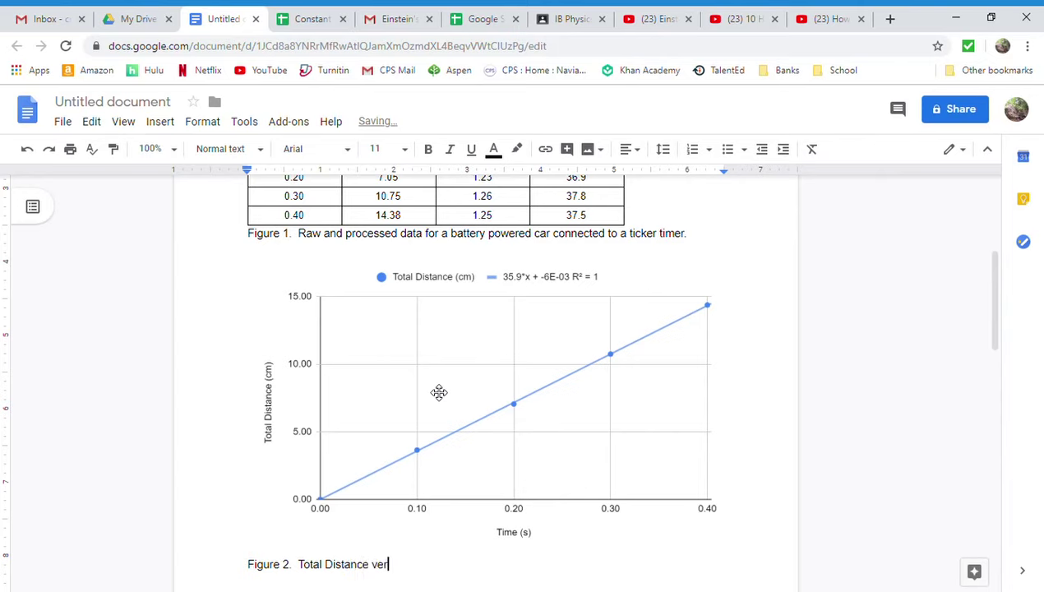
pyautogui.write('sus Time for a b')
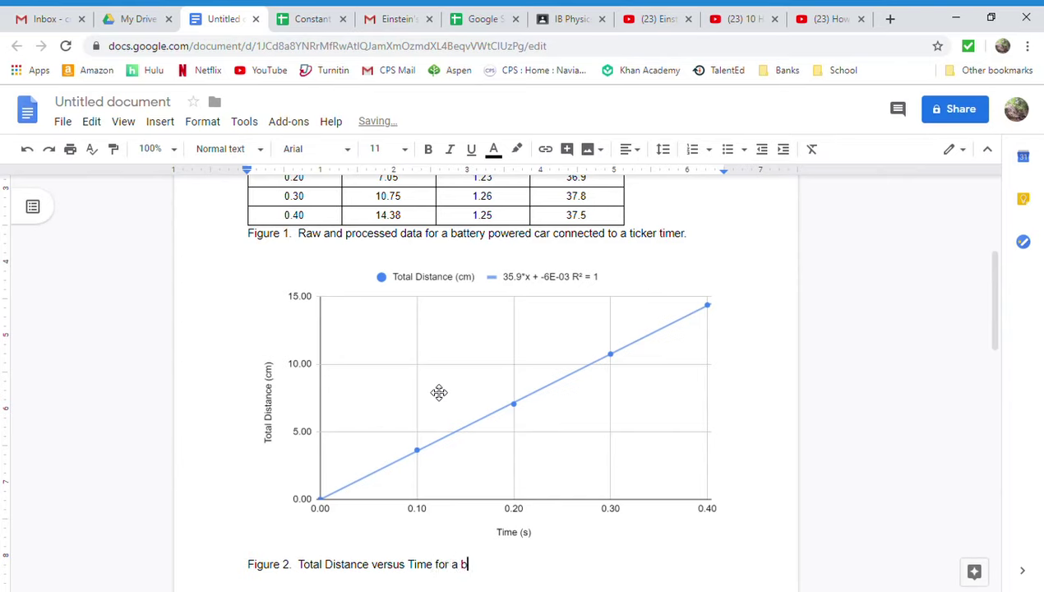
pyautogui.write('attery powered cr')
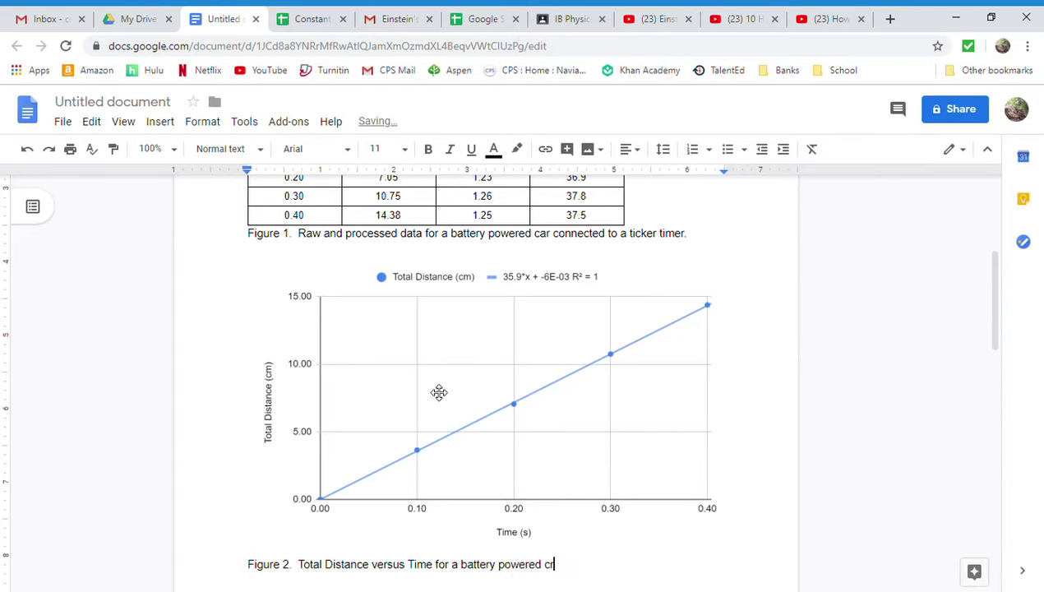
pyautogui.press('BackSpace')
pyautogui.write('ar using a ticker ')
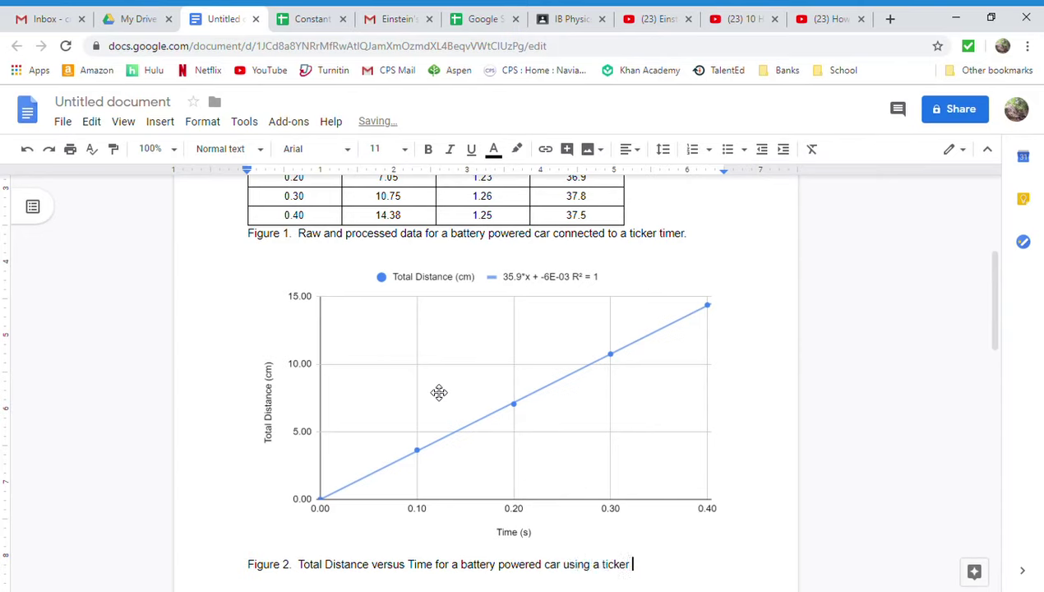
pyautogui.write('timer.')
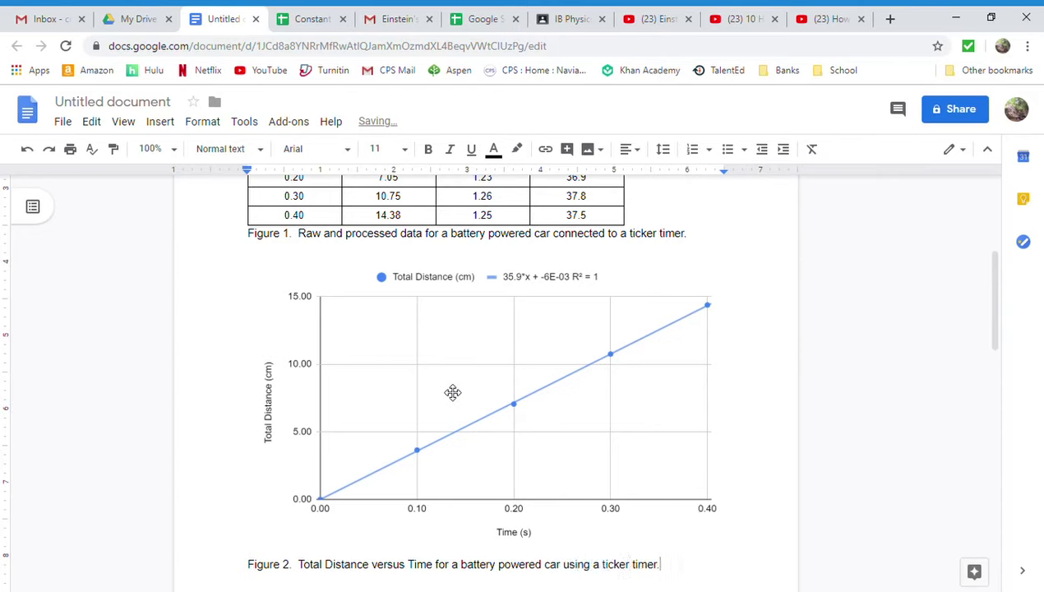
pyautogui.moveTo(995, 301)
pyautogui.mouseDown()
pyautogui.moveTo(999, 343)
pyautogui.moveTo(997, 310)
pyautogui.mouseUp()
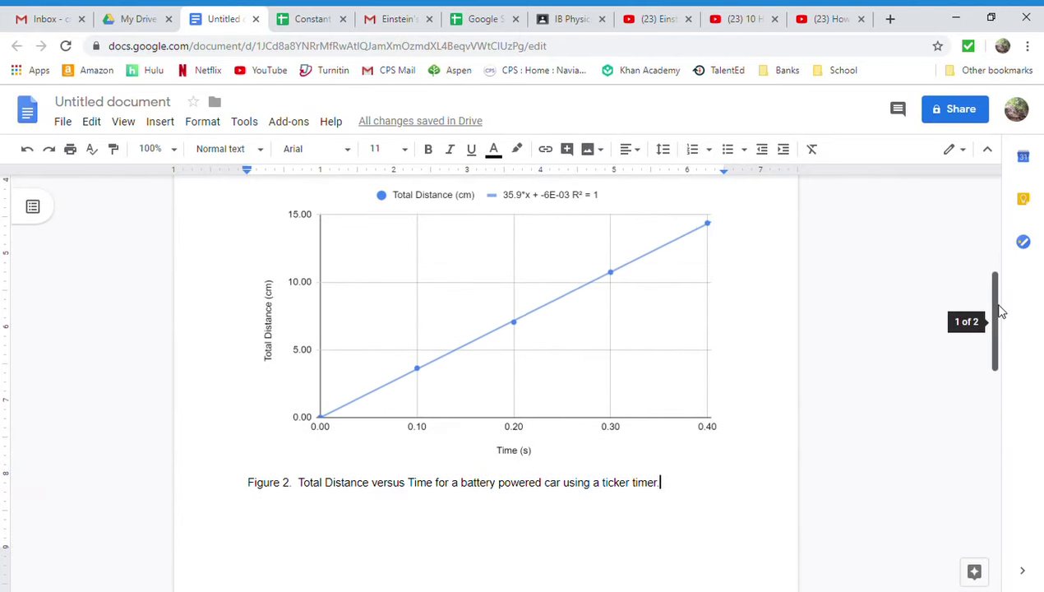
# Return to the Constant Velocity spreadsheet and move the chart below the data table, with its top edge around row 12.
pyautogui.click(304, 22)
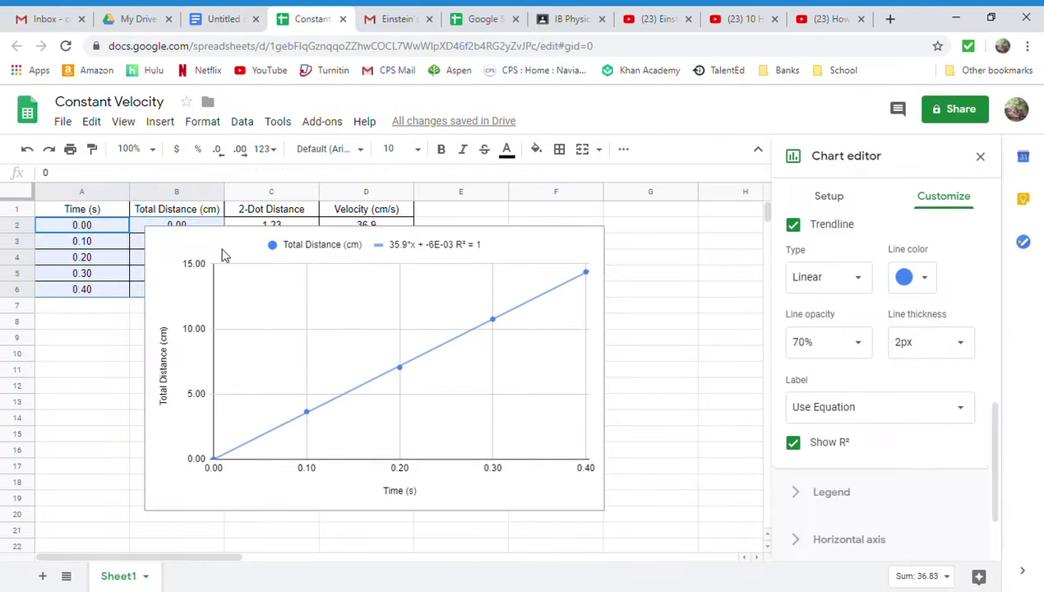
pyautogui.click(259, 253)
pyautogui.moveTo(228, 252); pyautogui.dragTo(290, 415)
pyautogui.click(367, 354)
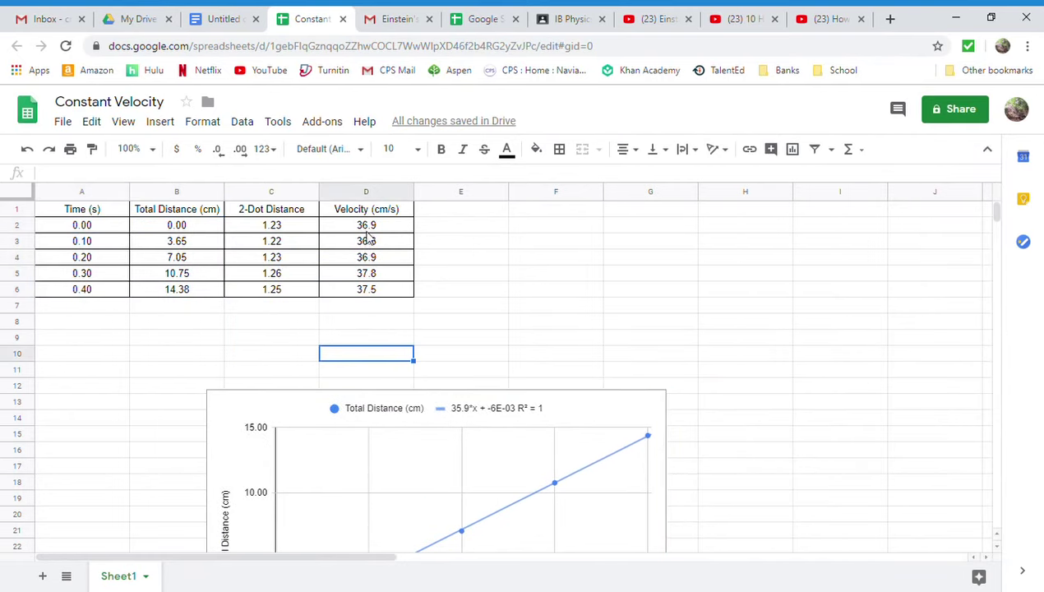
# Insert a new chart from the Time (s) values in A2:A6 and the Velocity (cm/s) values in D2:D6.
pyautogui.moveTo(97, 226); pyautogui.dragTo(102, 298)
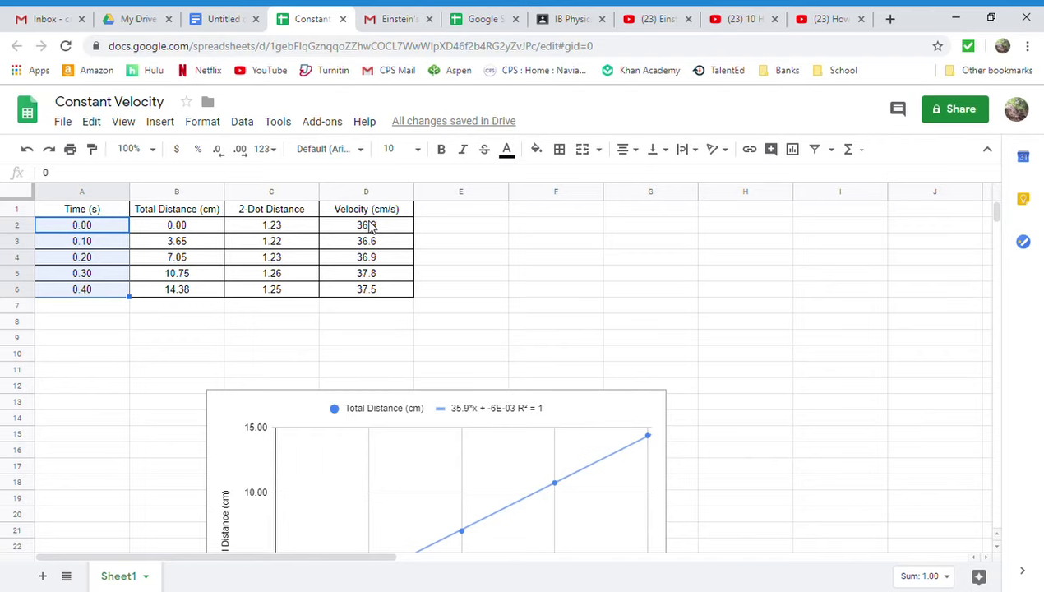
pyautogui.moveTo(369, 226); pyautogui.dragTo(372, 293)
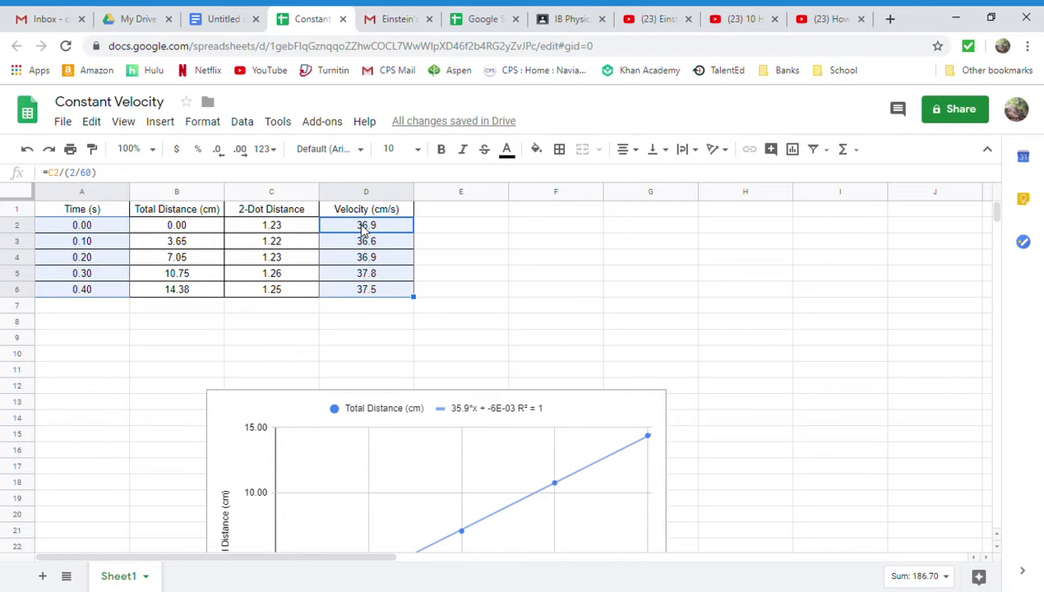
pyautogui.click(161, 123)
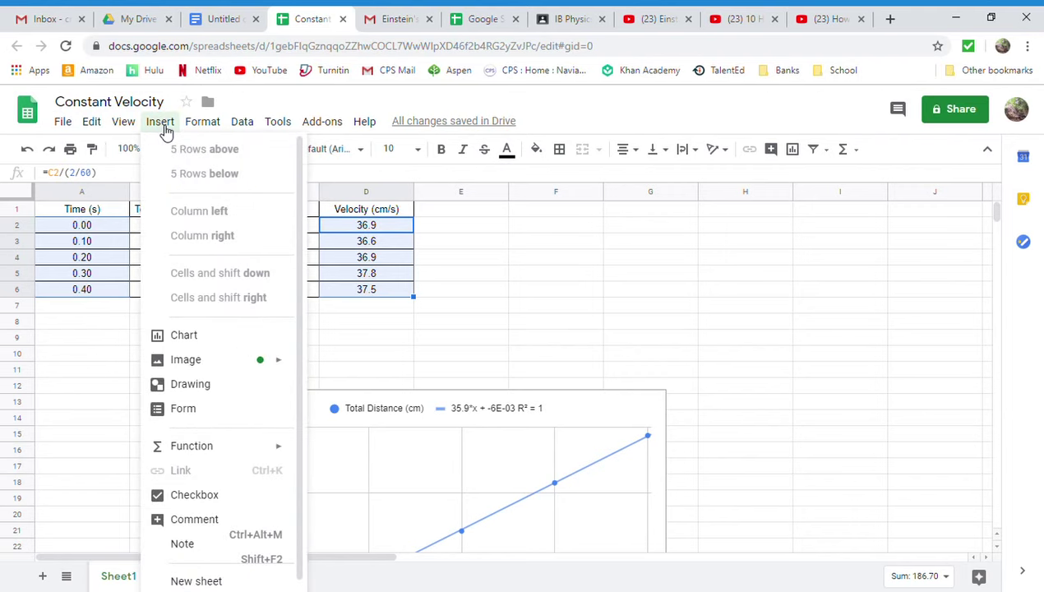
pyautogui.click(184, 336)
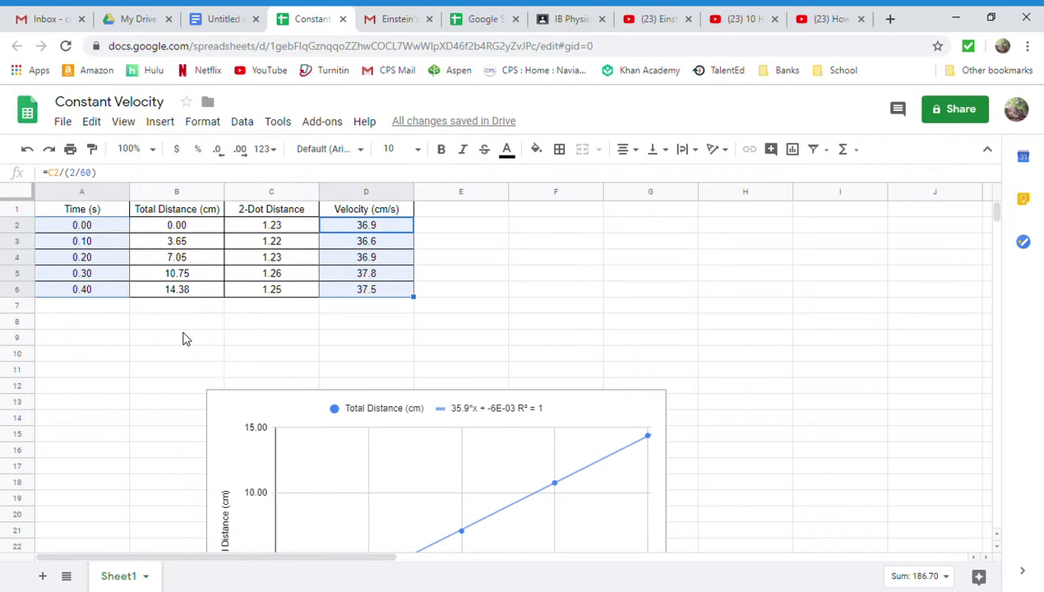